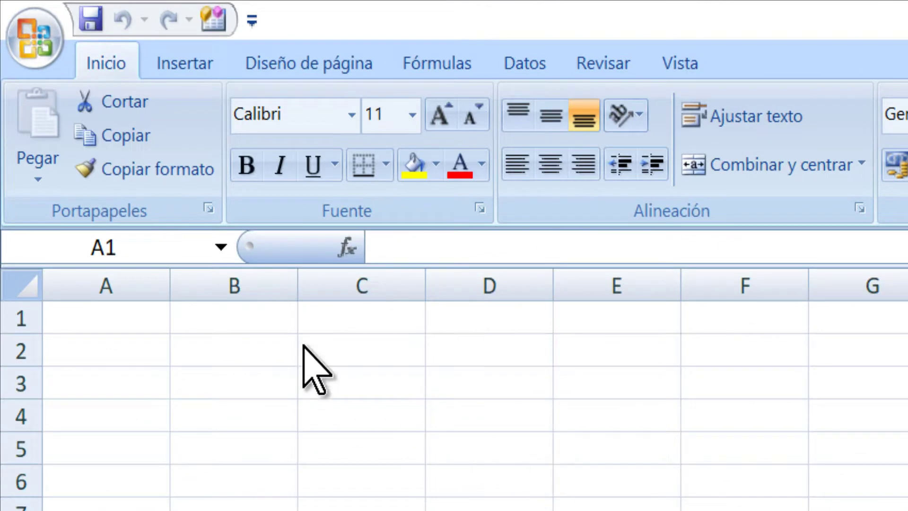
- Set fac01.jpeg from Descargas as Sheet1's background image using Diseño de página > Fondo
click(317, 52)
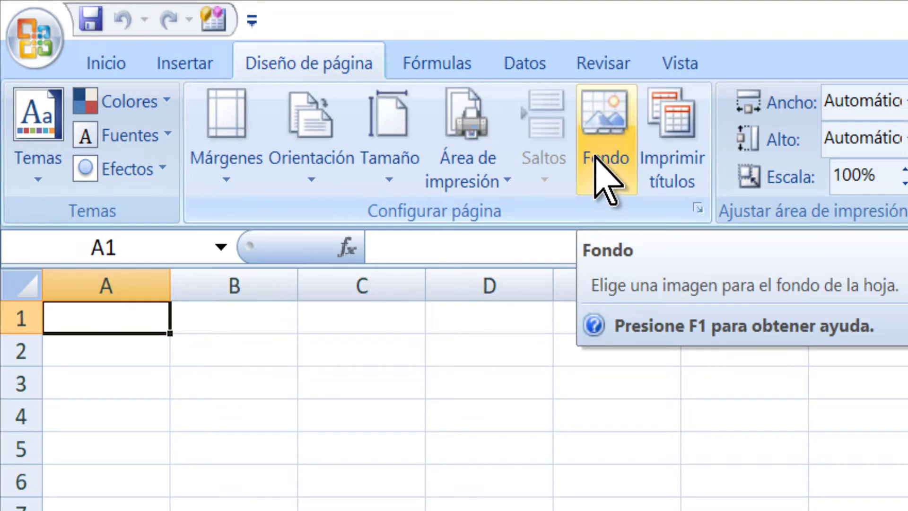
click(595, 156)
click(227, 148)
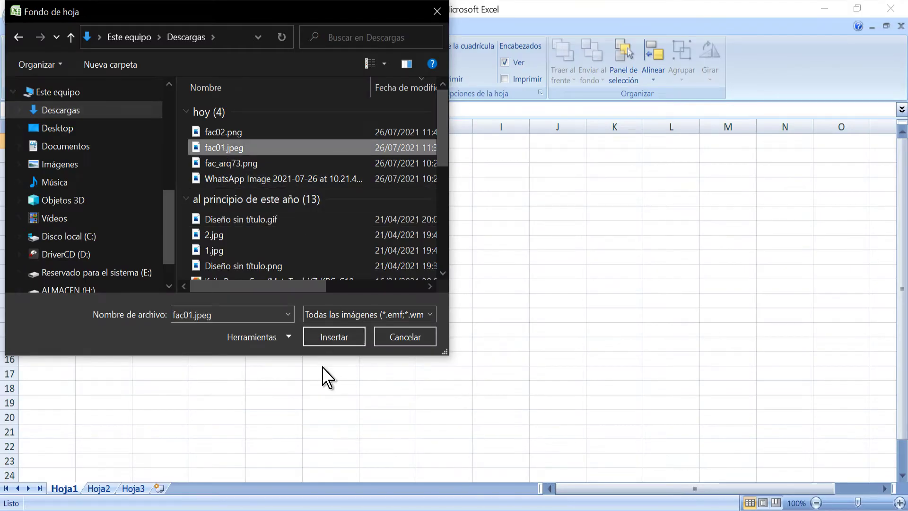
click(333, 337)
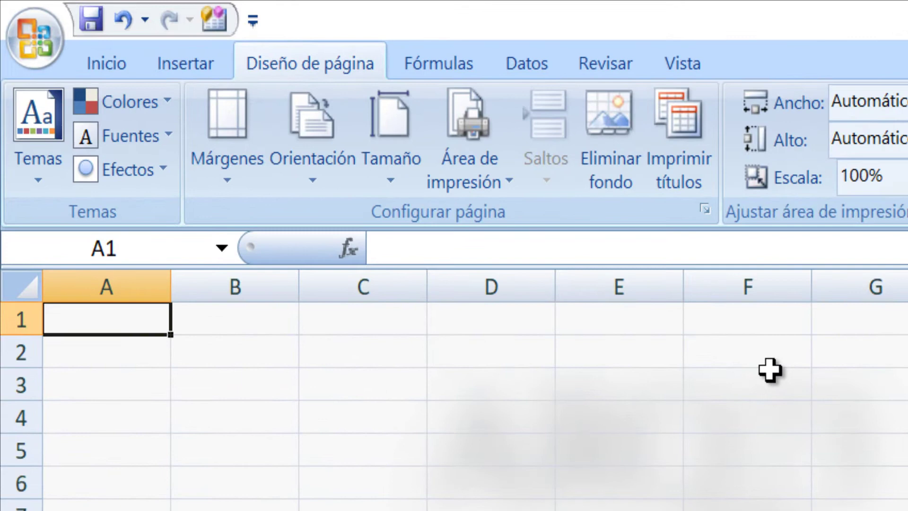
- Switch the sheet to Page Layout view to see the invoice background across the printed pages
click(302, 27)
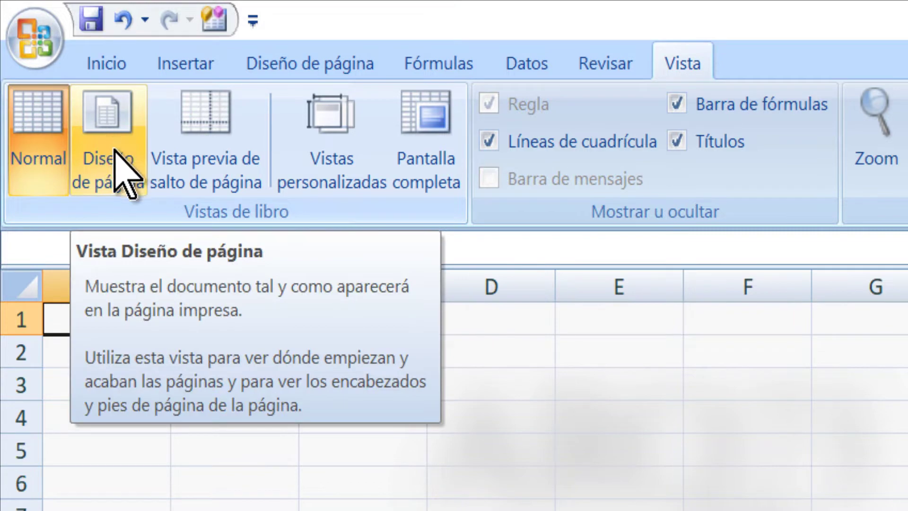
click(116, 158)
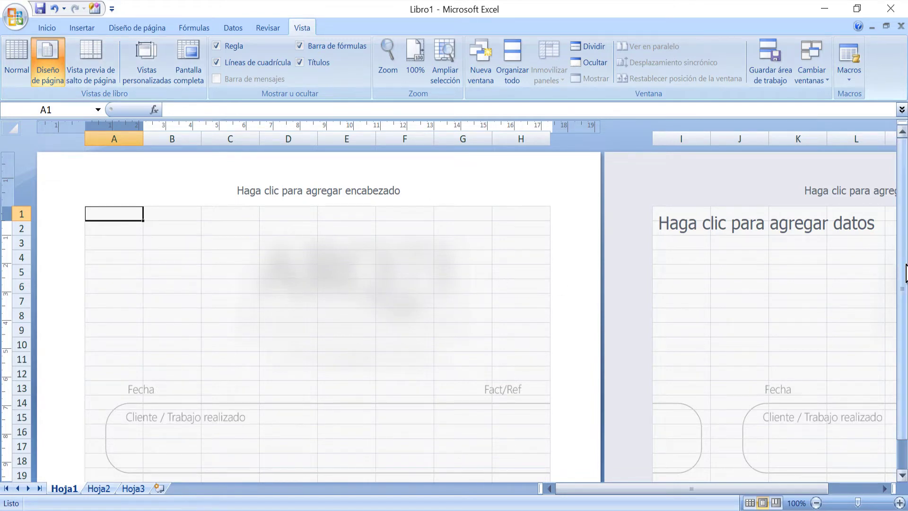
drag(902, 265, 902, 279)
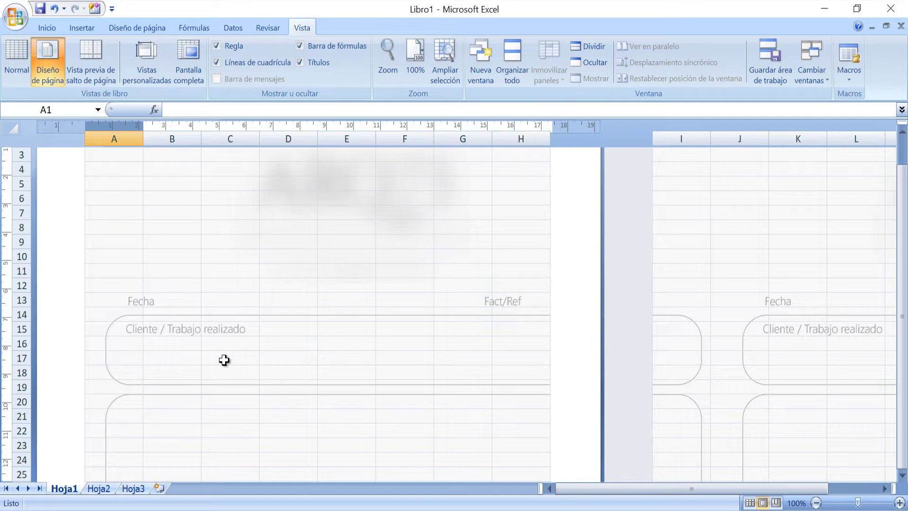
click(334, 274)
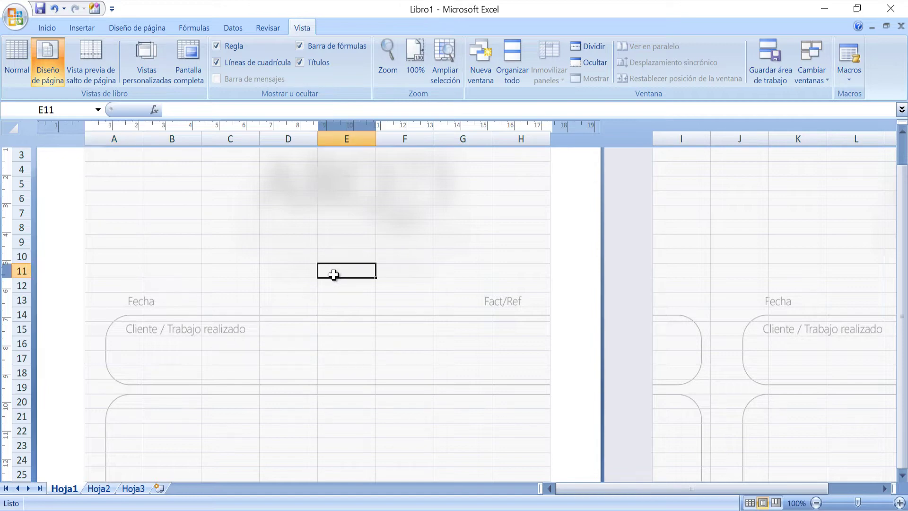
click(15, 16)
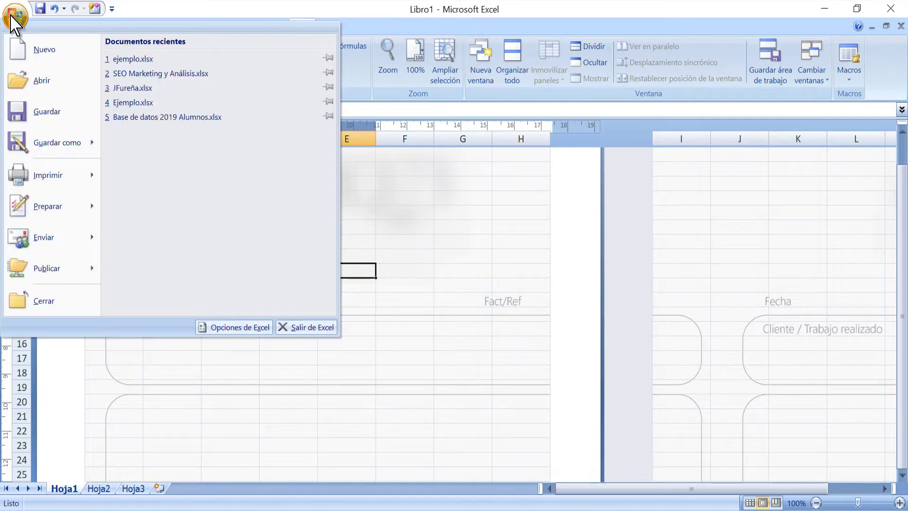
- Create a new blank workbook, Libro2, and put it in Page Layout view
click(61, 61)
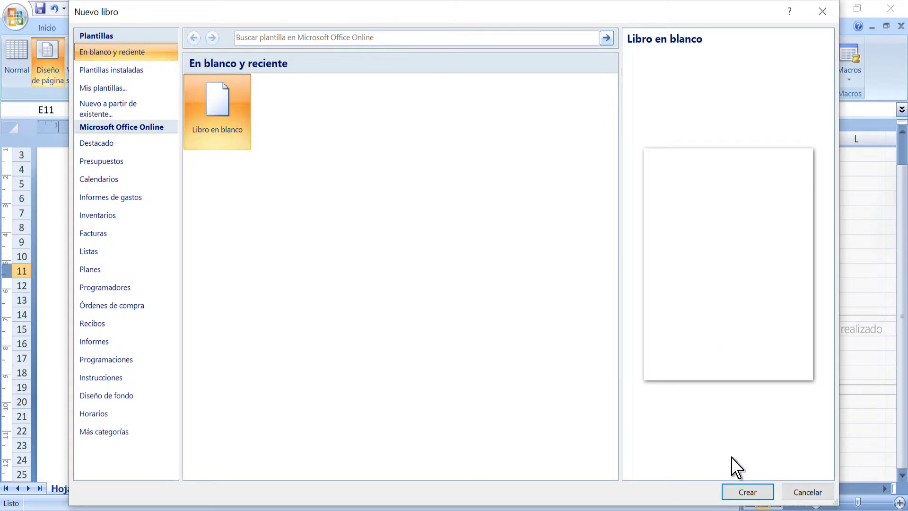
click(757, 491)
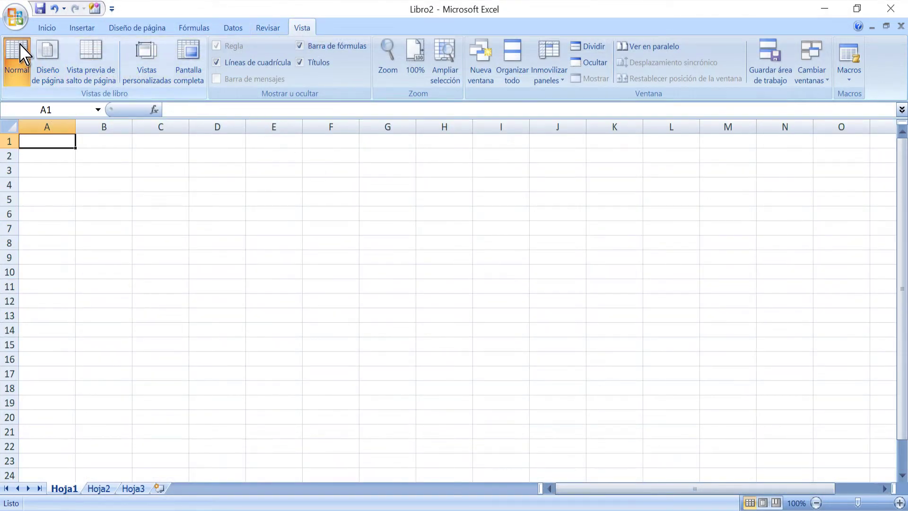
click(42, 54)
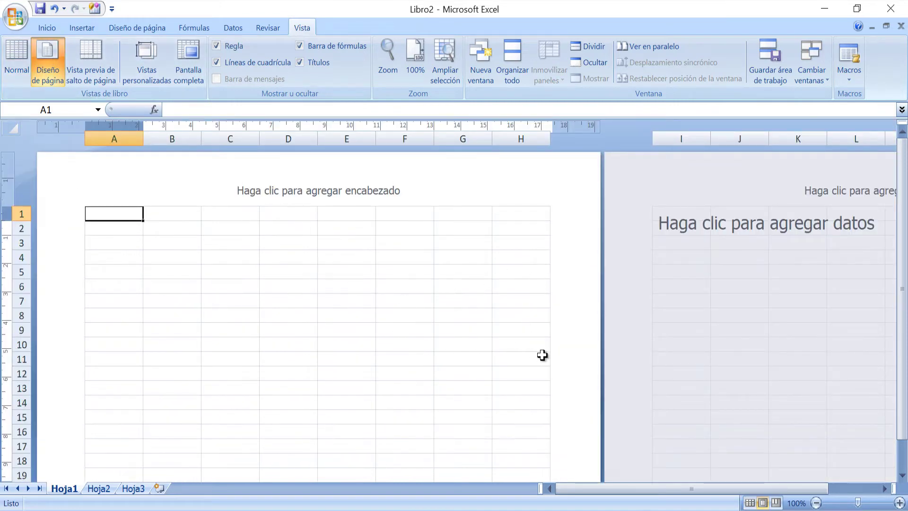
- Zoom out, narrow column A to the page margin and widen column H to the right page edge
click(816, 503)
click(816, 503)
click(816, 503)
click(816, 504)
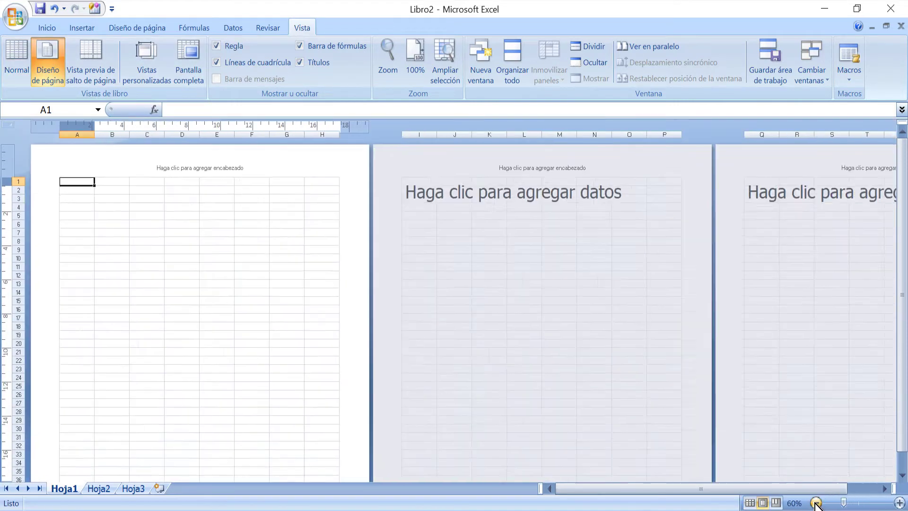
click(816, 503)
click(816, 503)
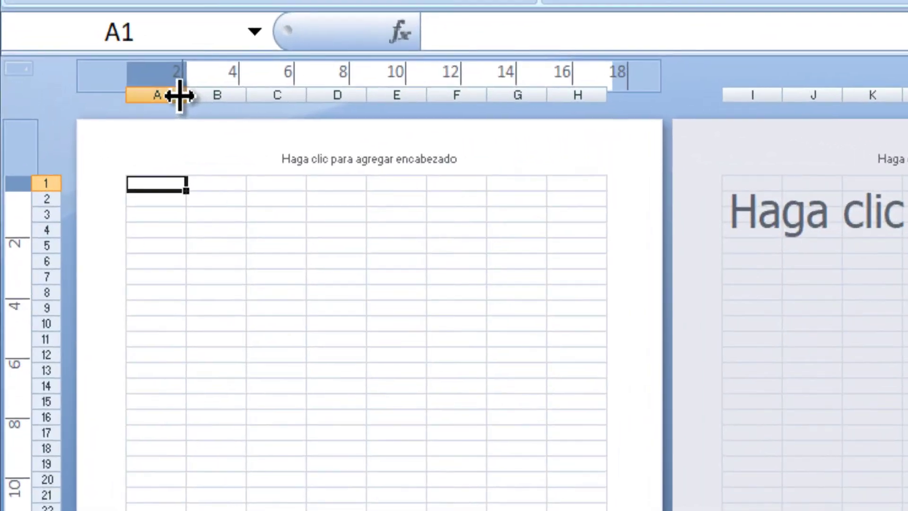
drag(179, 96, 151, 96)
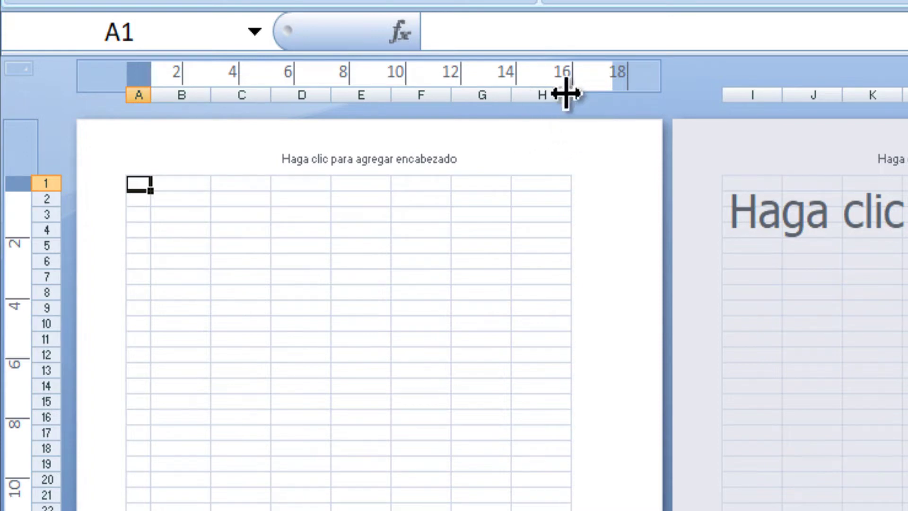
drag(571, 95, 606, 95)
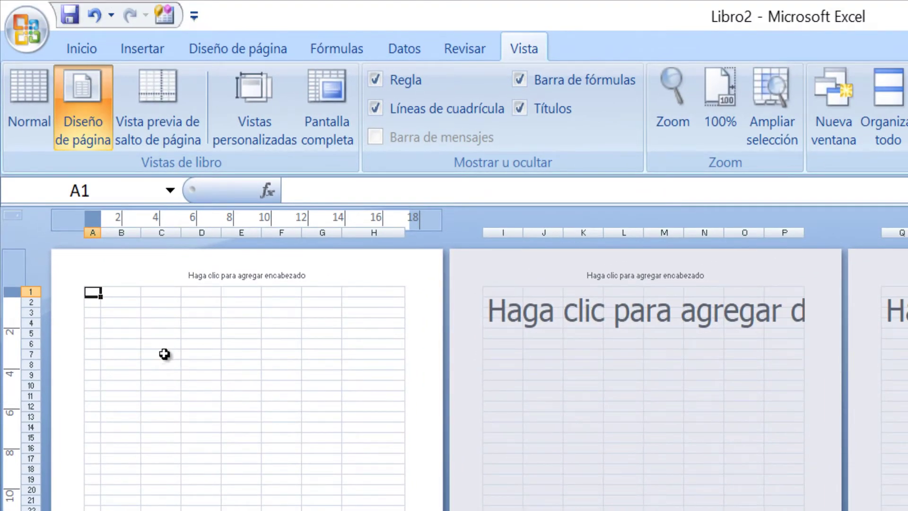
- Draw a rectangle from A1 covering the whole first printed page (25,97 × 16,54 cm)
click(164, 354)
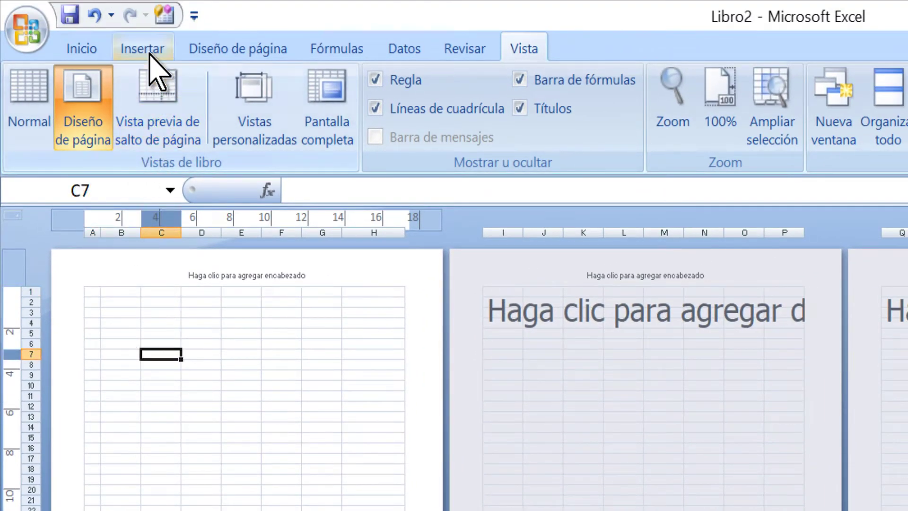
click(147, 52)
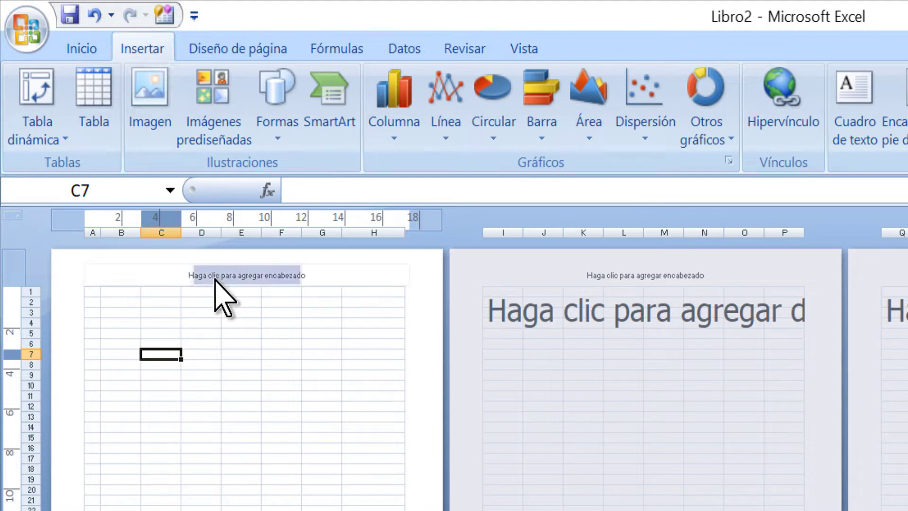
click(273, 136)
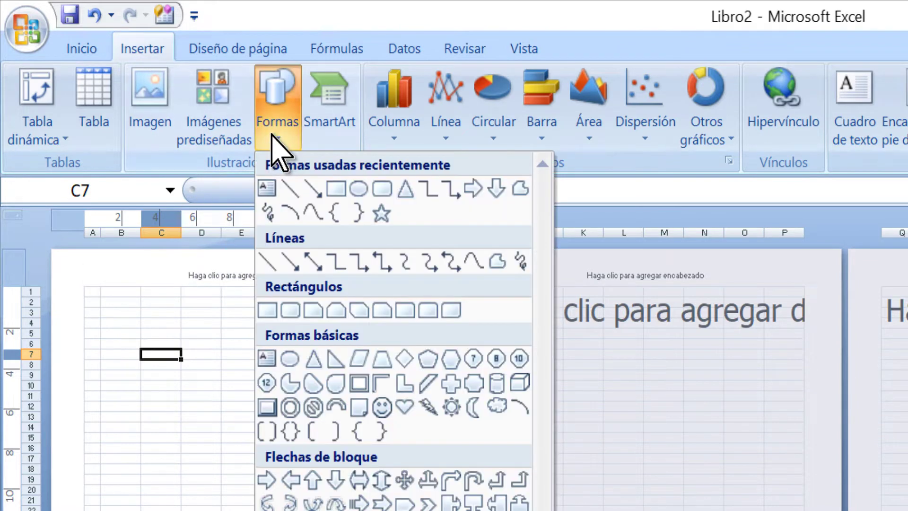
click(336, 189)
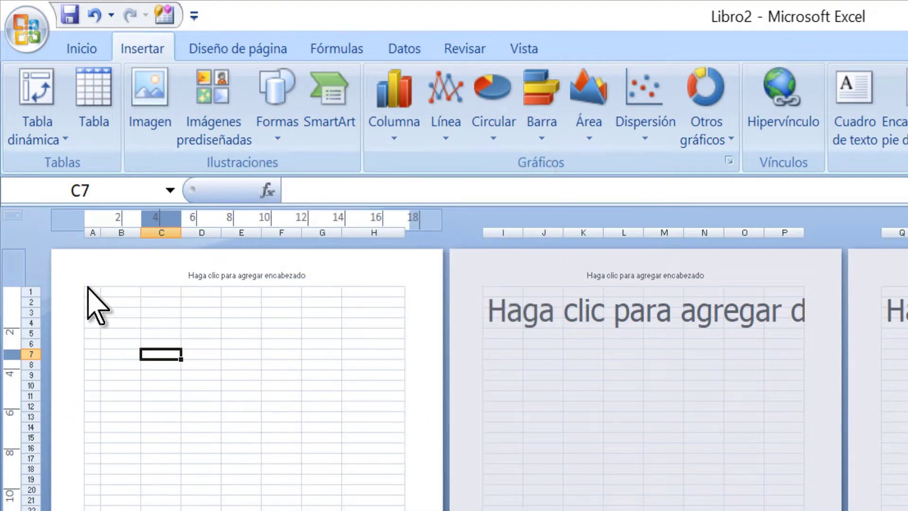
drag(92, 292, 230, 463)
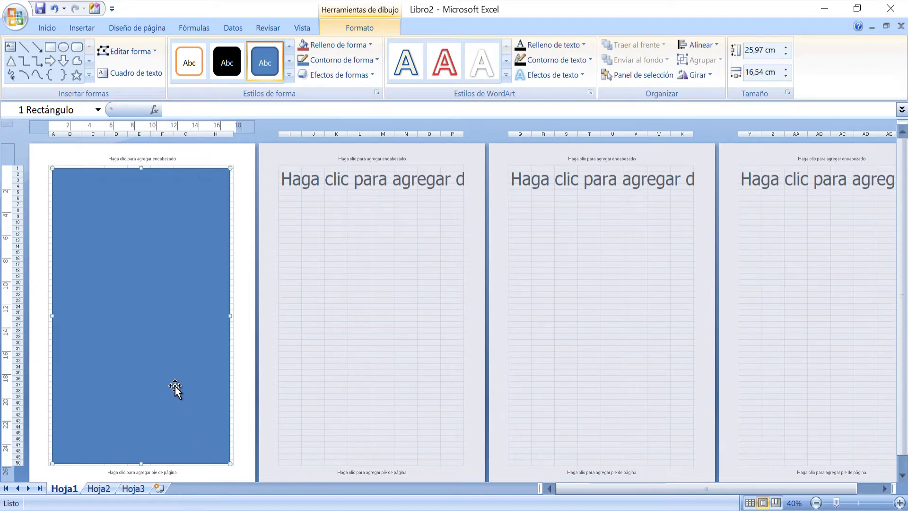
- Give the rectangle a fac01.jpeg picture fill with 34% transparency in Formato de forma
right_click(197, 322)
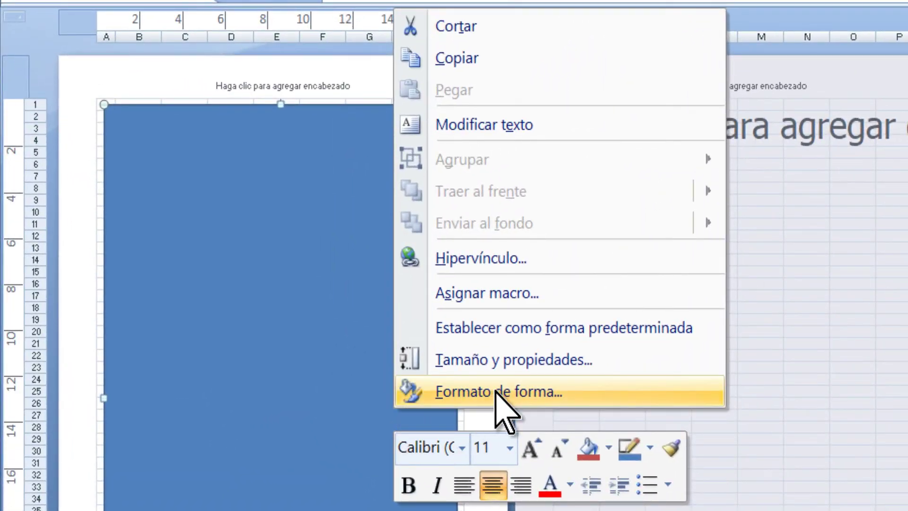
click(498, 391)
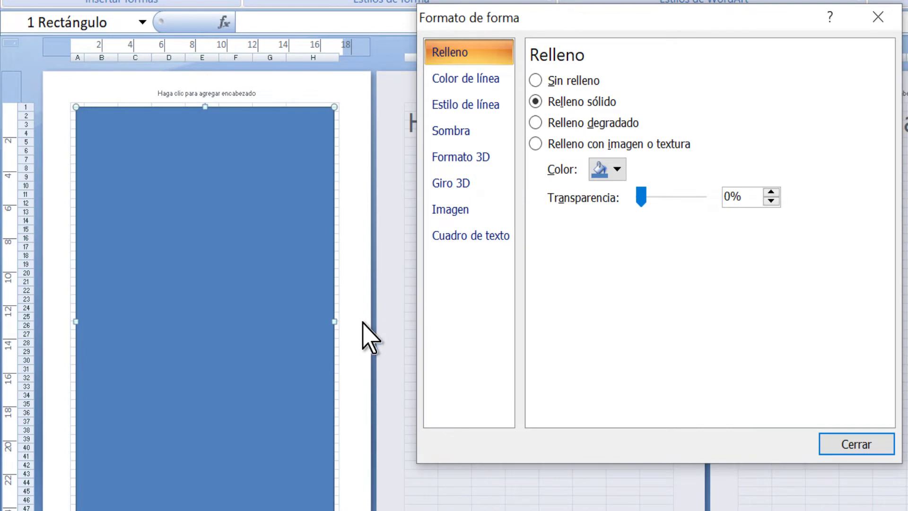
click(535, 144)
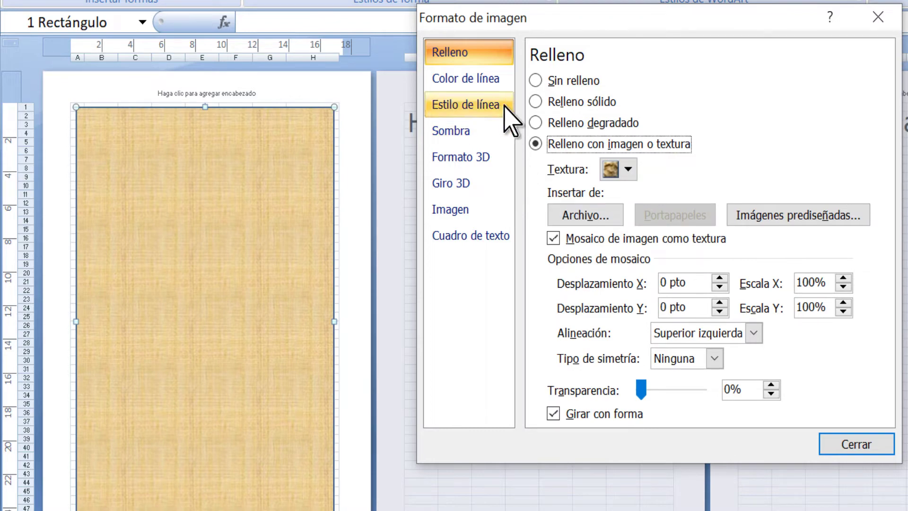
click(552, 214)
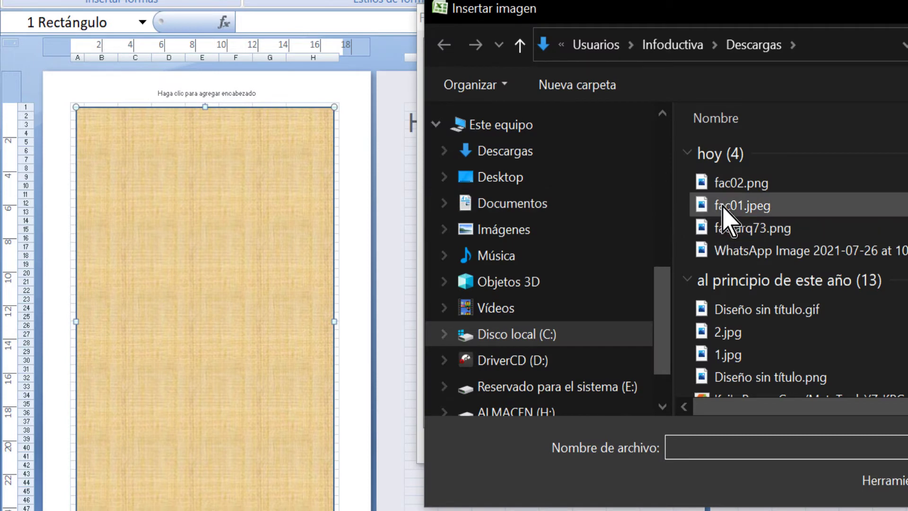
click(722, 207)
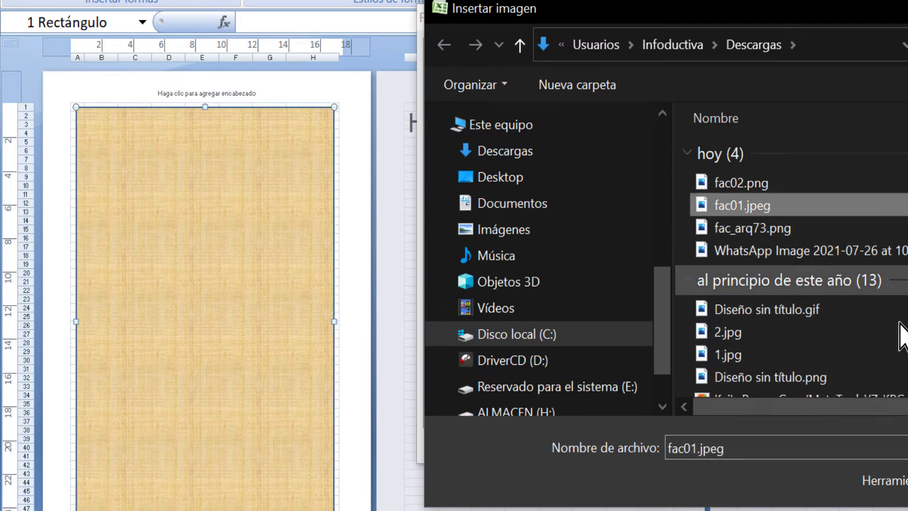
key(Return)
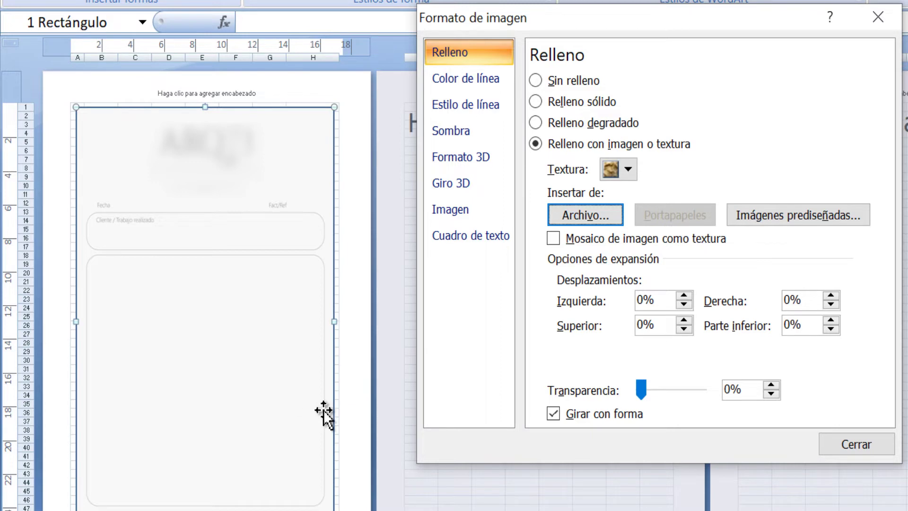
click(641, 392)
mouse_move(641, 391)
mouse_down()
mouse_move(678, 391)
mouse_move(653, 392)
mouse_up()
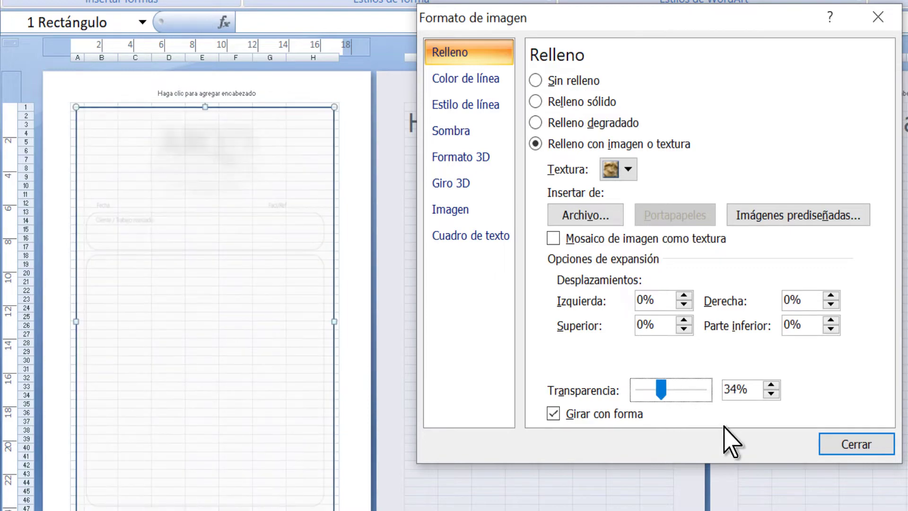
click(851, 445)
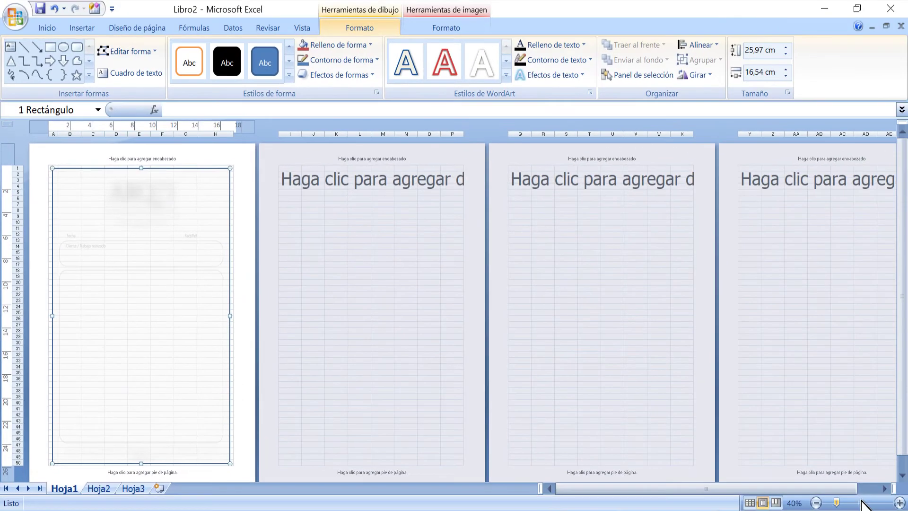
- Enter the description 'Iniva Prueb Eplode ondac' in cell C16
click(867, 501)
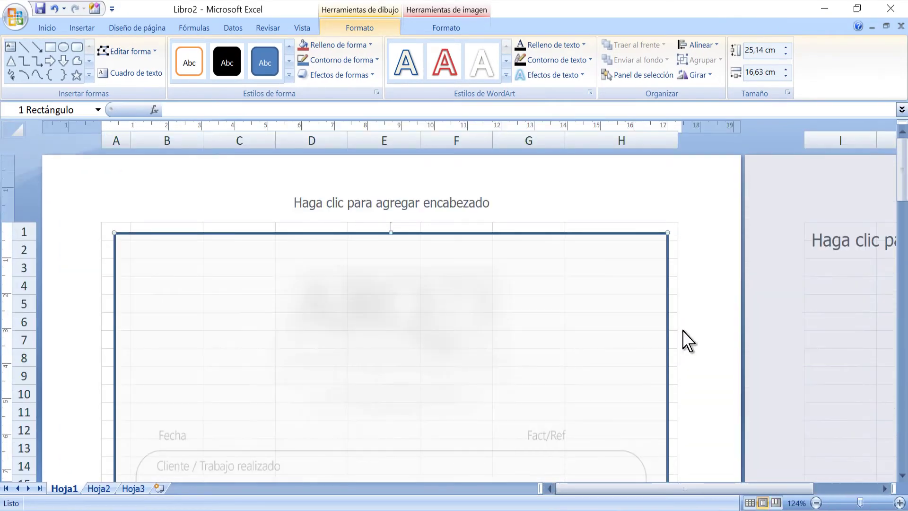
click(152, 225)
key(Down)
key(Down)
key(Down)
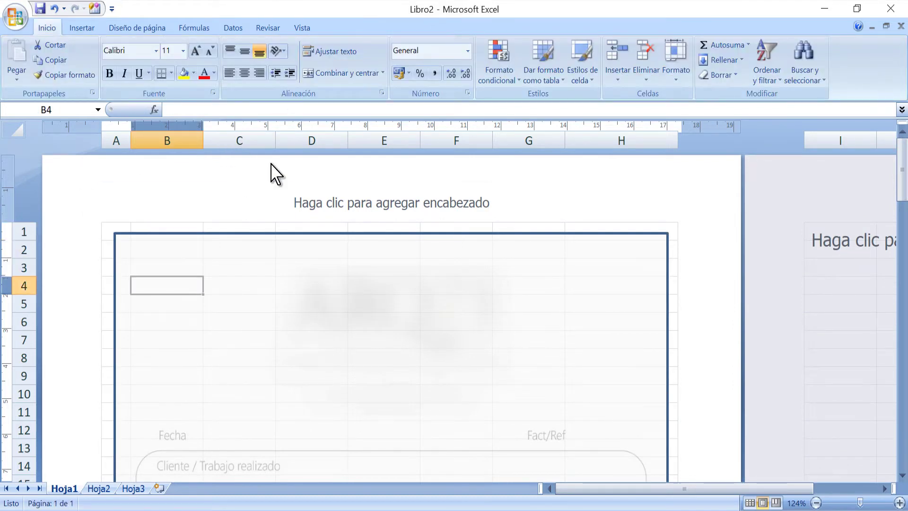
key(Down)
key(Down)
key(Down)
key(Down)
key(Down)
key(Down)
key(Down)
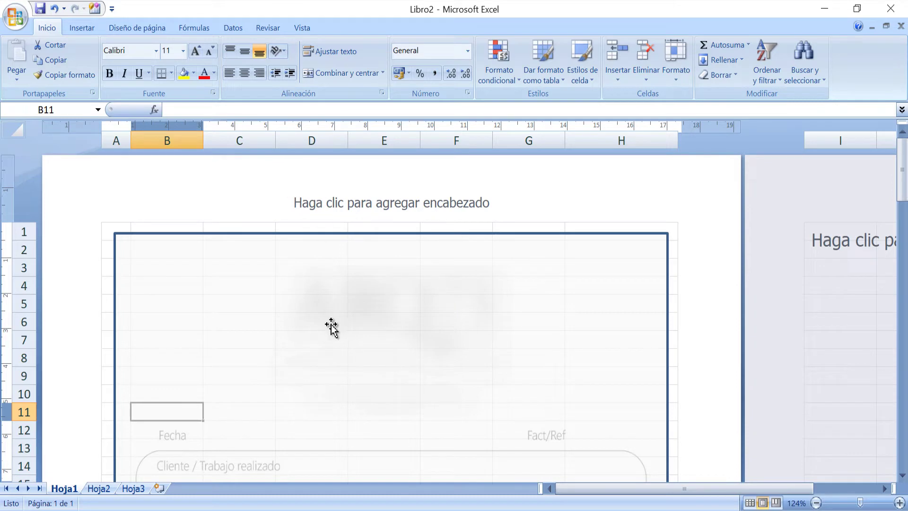
scroll(332, 326, down, 3)
key(Down)
key(Down)
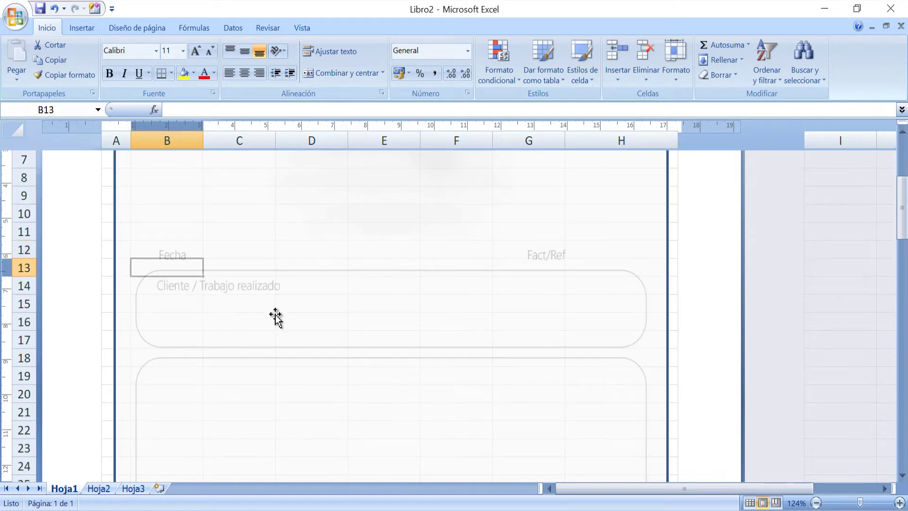
key(Down)
key(Down)
click(275, 316)
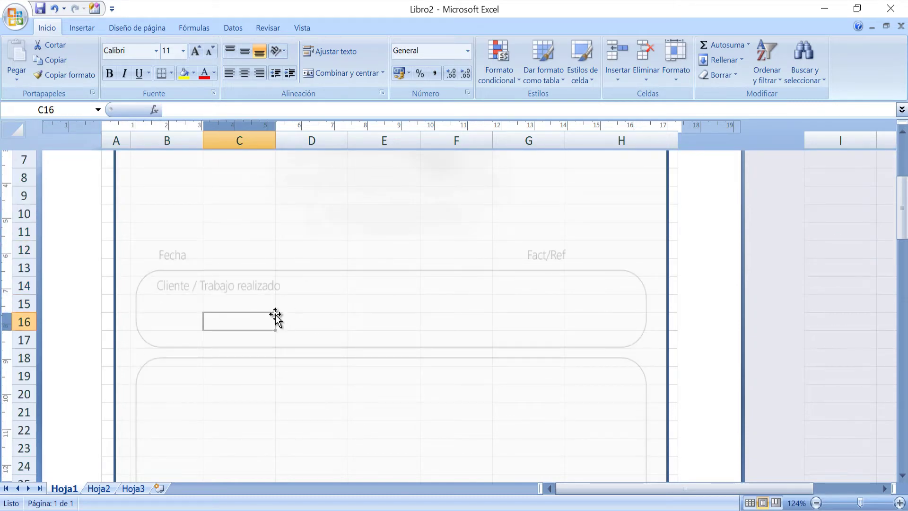
text(Info)
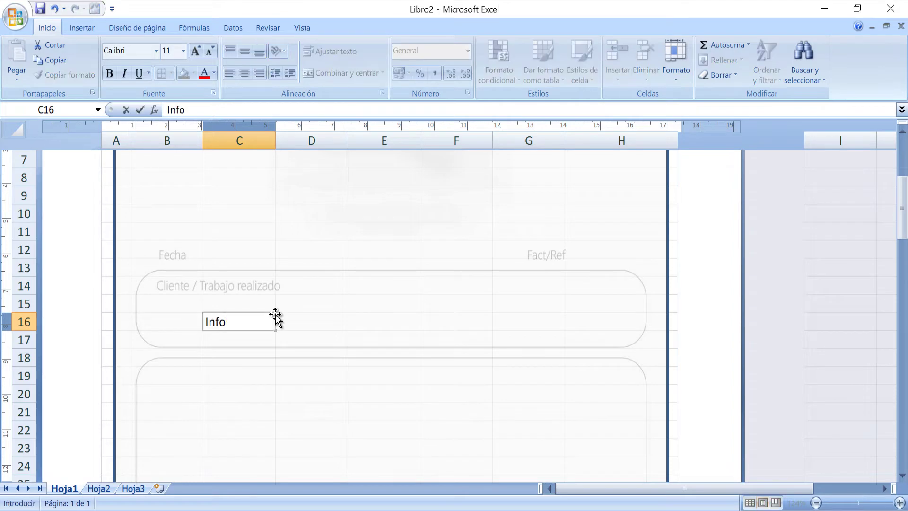
text(ductiva Prueba)
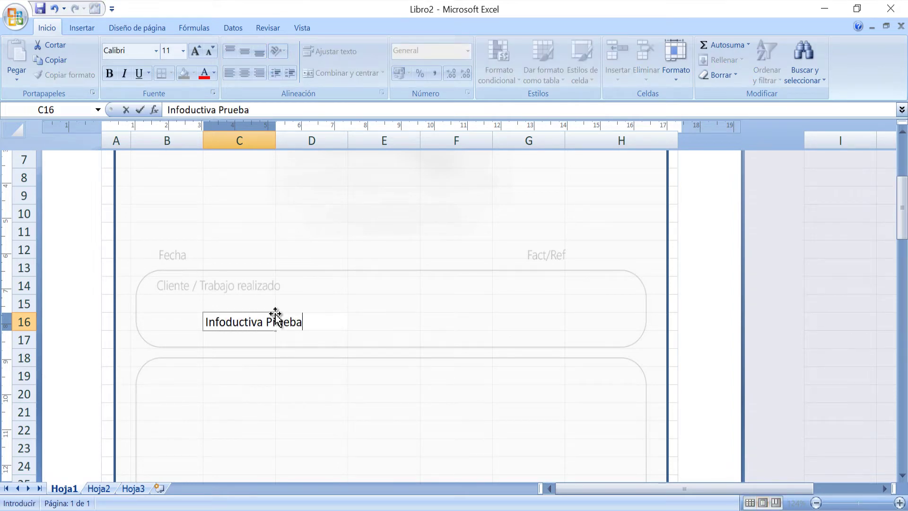
text( E)
text(jemplo impres)
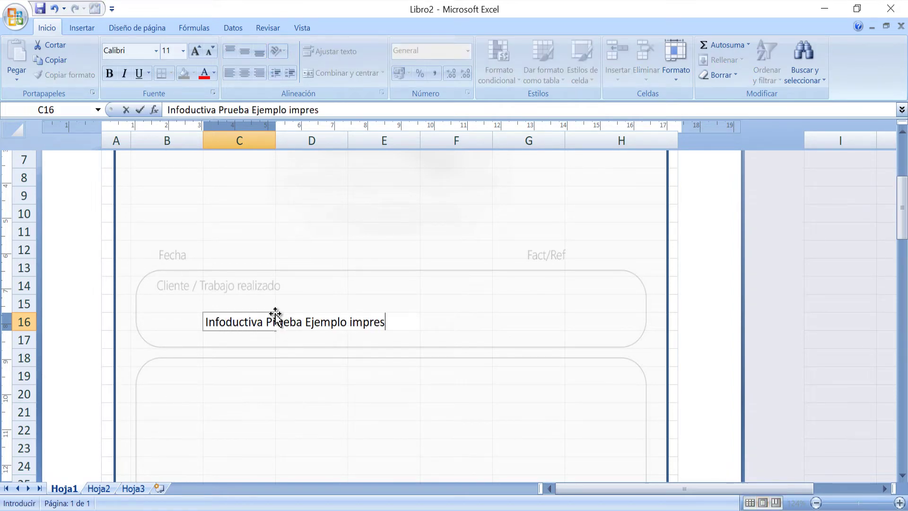
text(ión de )
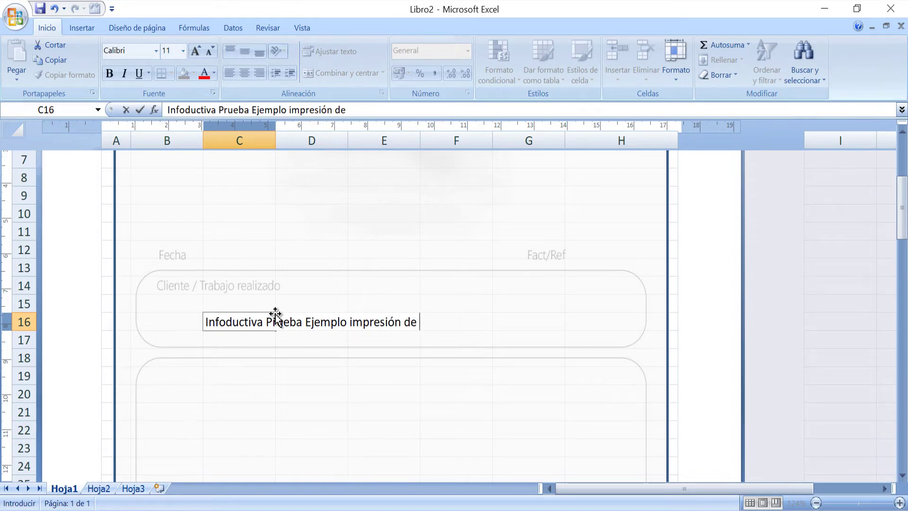
text(fondo de f)
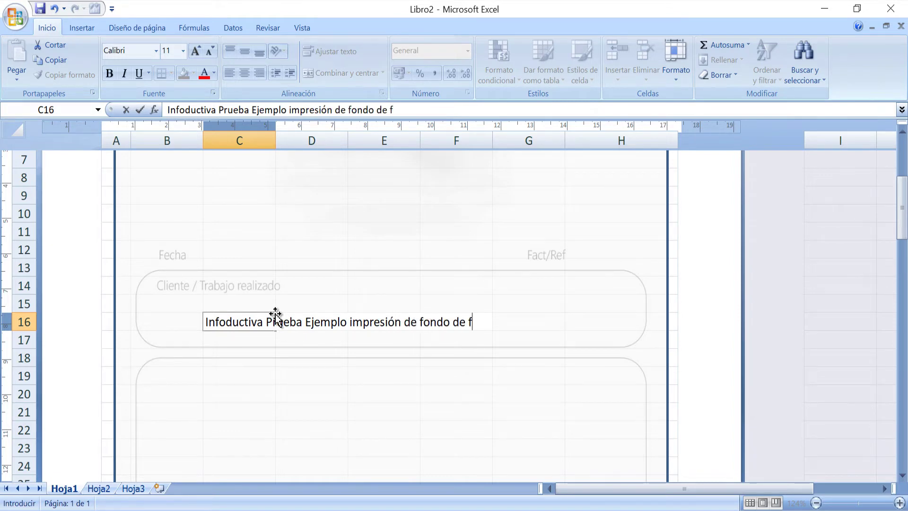
text(actura)
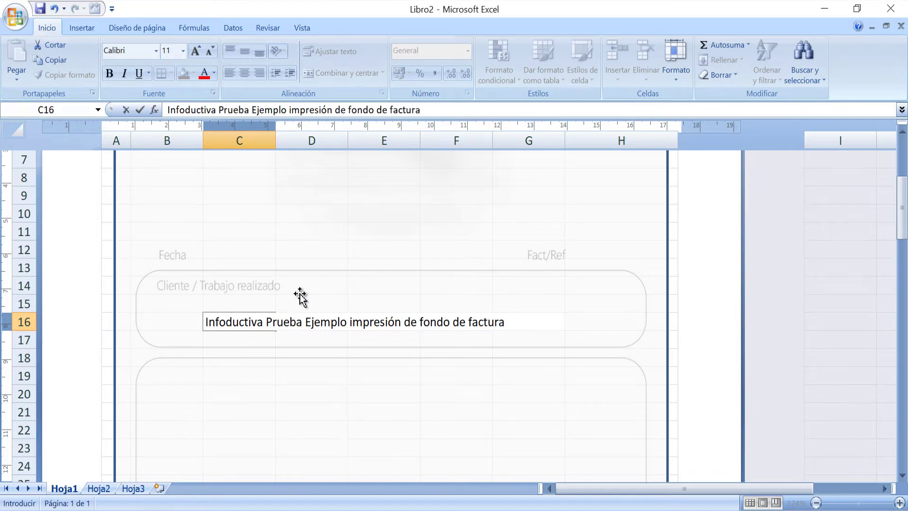
key(Return)
- Copy the description from C16 into C20
key(Down)
key(Down)
key(Down)
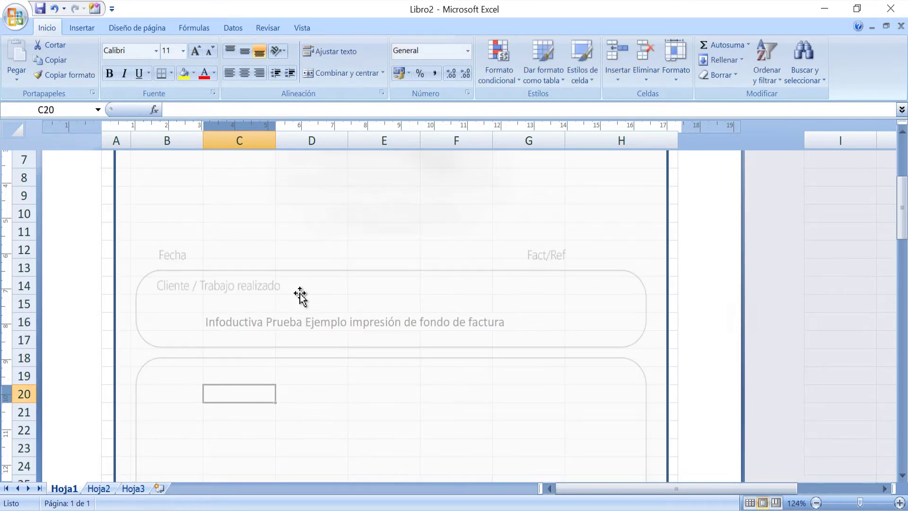
key(Up)
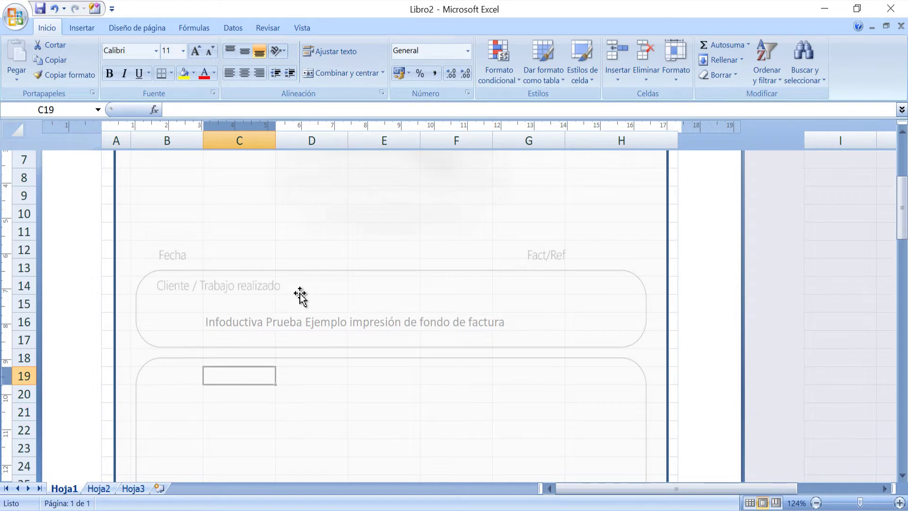
key(Up)
key(Up)
key(Up)
key(ctrl+c)
key(Down)
key(Down)
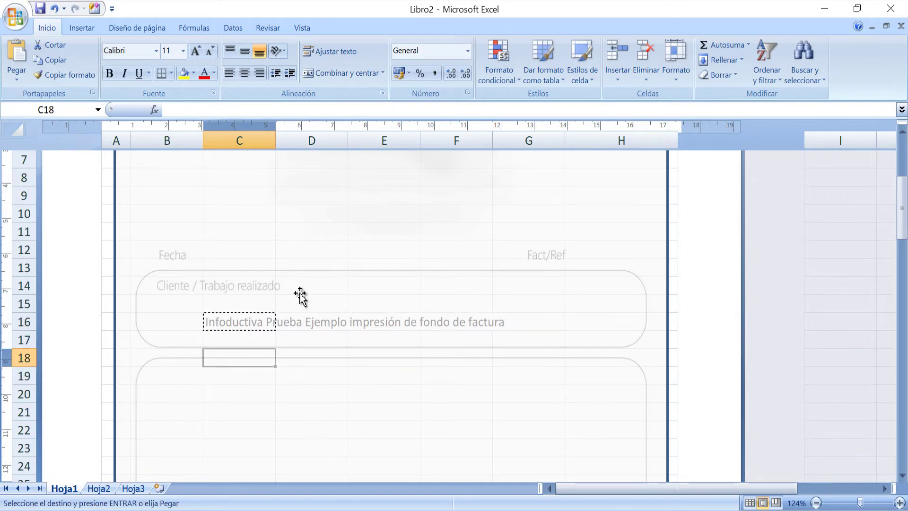
key(Down)
key(Down)
key(ctrl+v)
- Enter the date 26/07/2021 in C12 and 000 in H12, and narrow column H to 1,90 cm
key(Up)
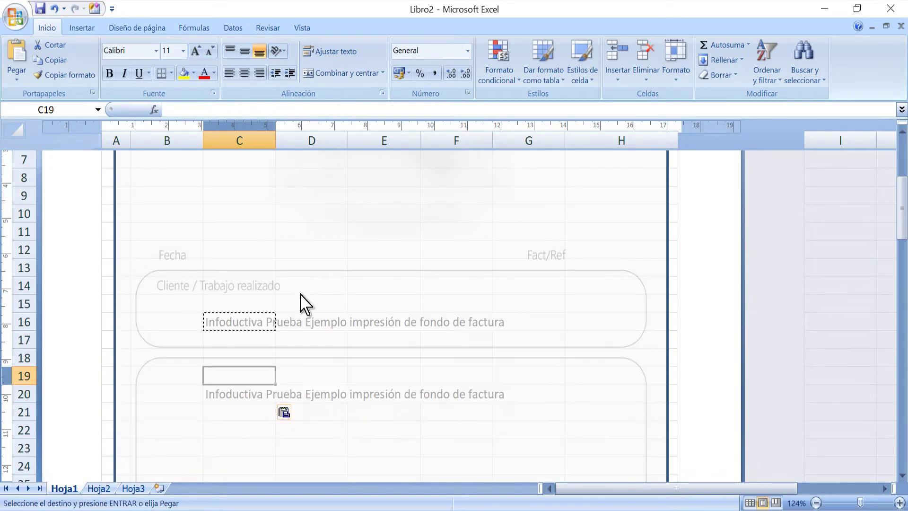
key(Up)
key(Up)
key(Up)
key(Up)
key(Up)
key(Up)
key(Up)
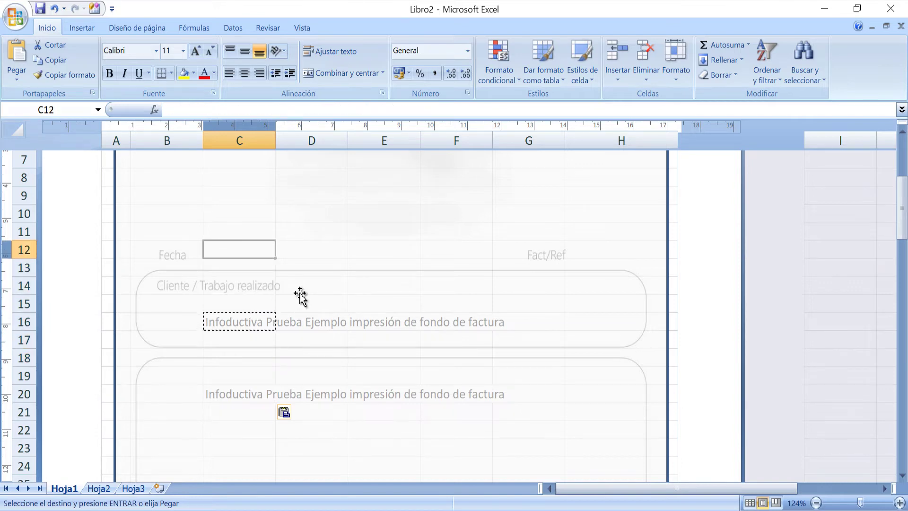
text(26/07/2021)
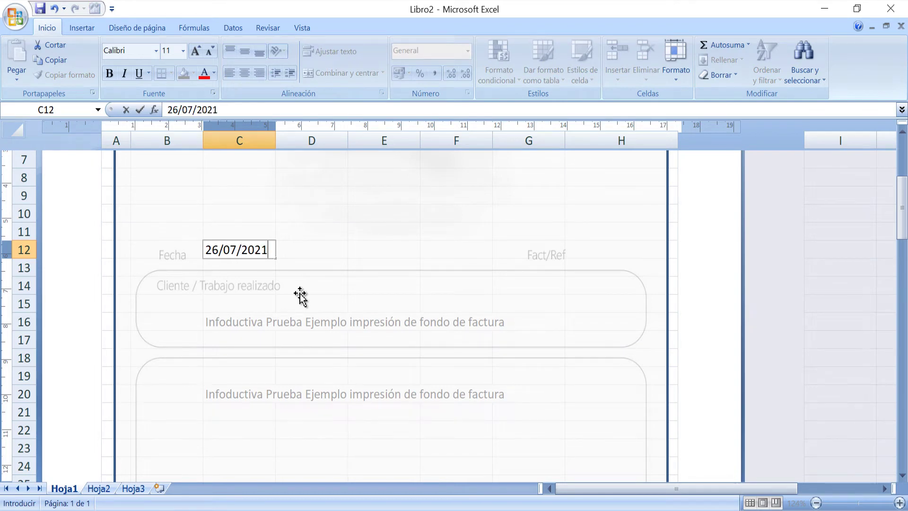
key(Return)
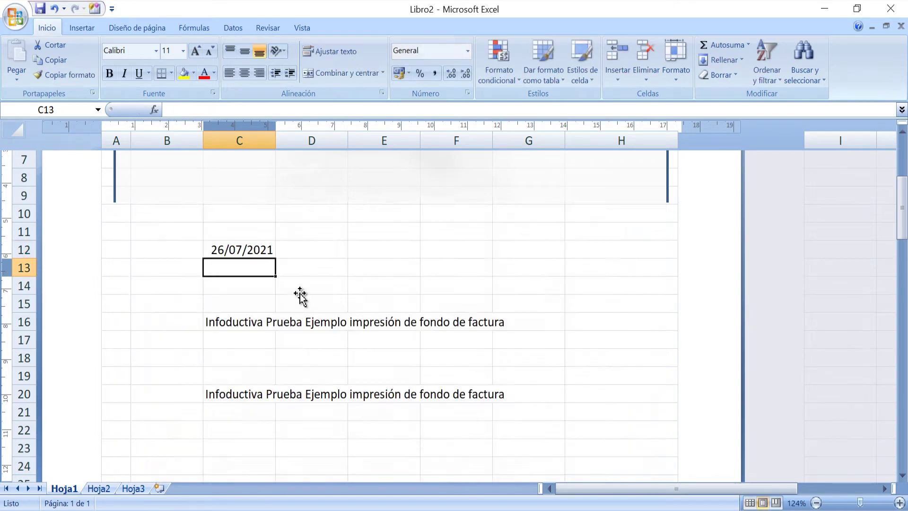
key(Up)
key(Right)
key(Right)
key(Right)
key(Right)
key(Right)
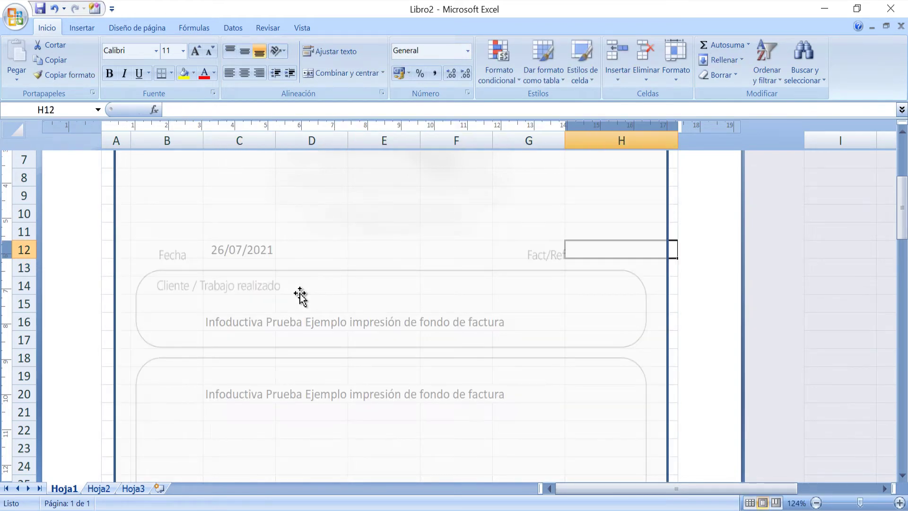
text(000)
key(Return)
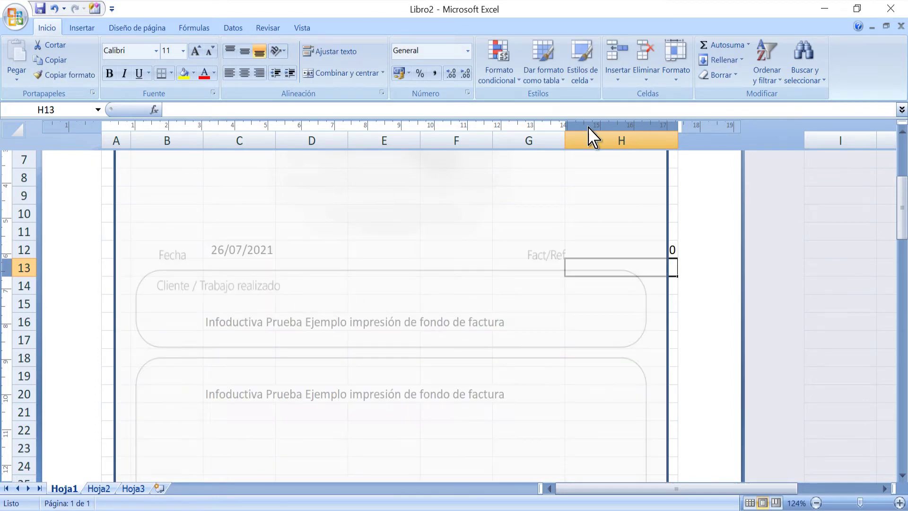
drag(678, 138, 627, 137)
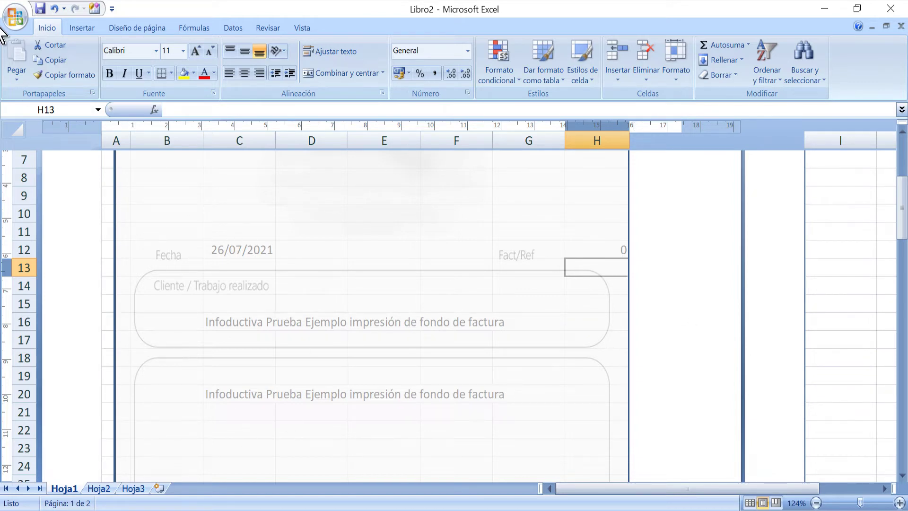
- Publish the invoice as Fac01.pdf in Descargas, opening it in Acrobat Reader
click(16, 17)
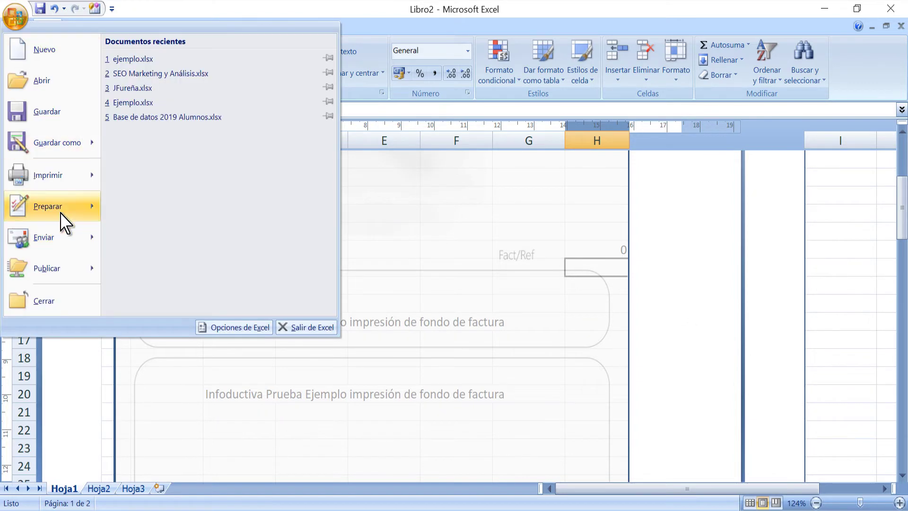
mouse_move(56, 143)
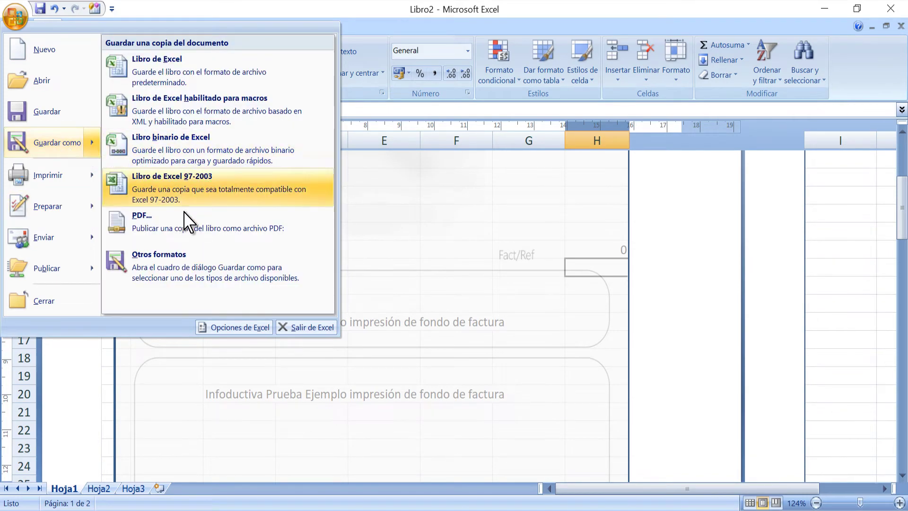
click(184, 223)
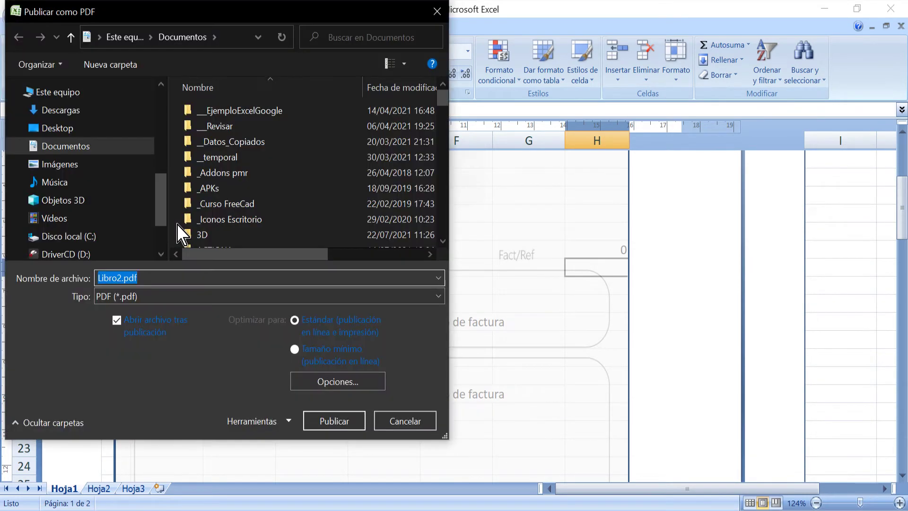
click(60, 110)
text(Fa)
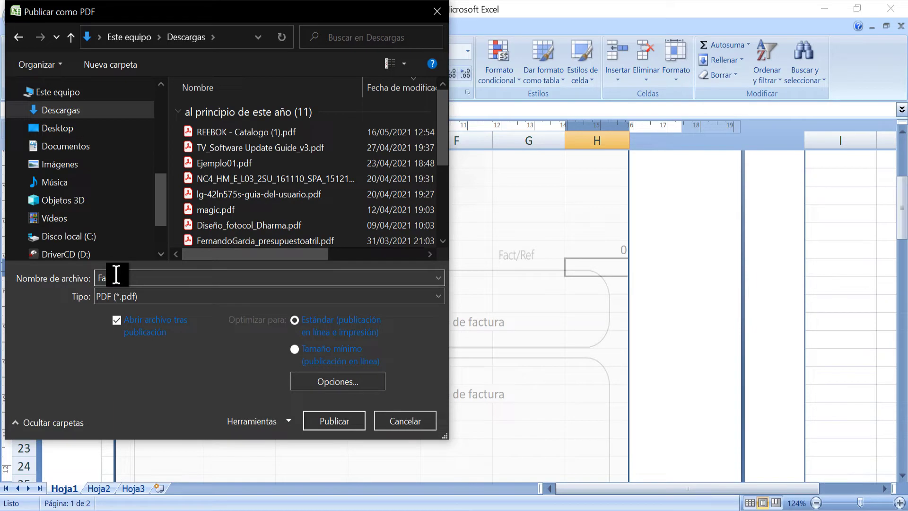
key(Return)
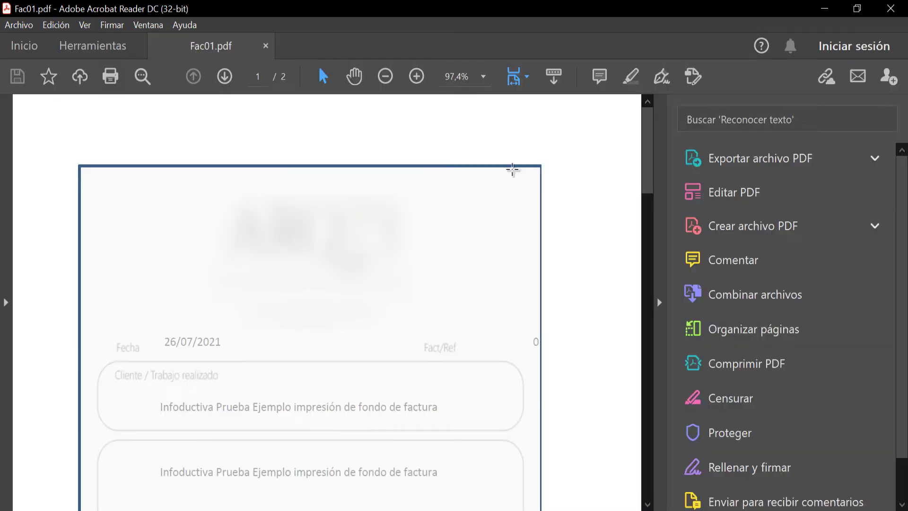
- Inspect the published invoice page in Acrobat Reader, then return to the Libro1 Excel workbook
click(659, 302)
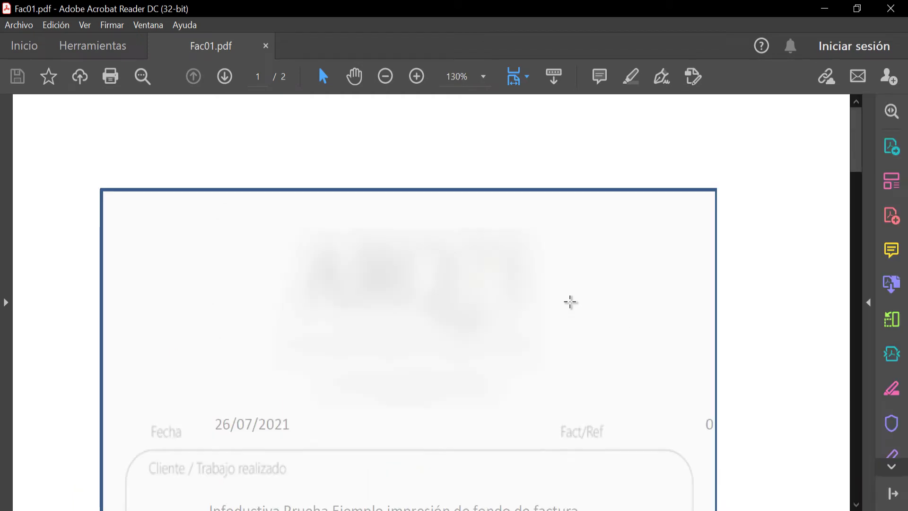
click(229, 310)
scroll(249, 296, down, 2)
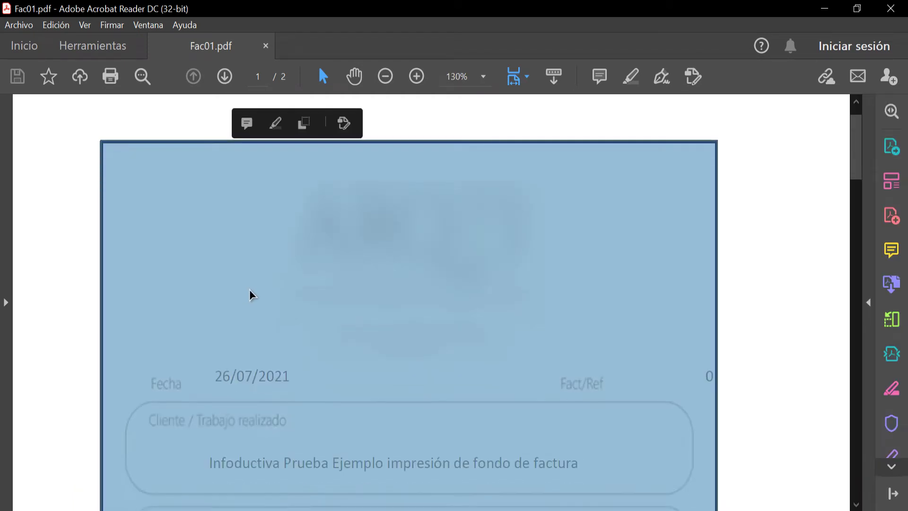
scroll(251, 293, up, 1)
scroll(251, 293, down, 1)
click(765, 468)
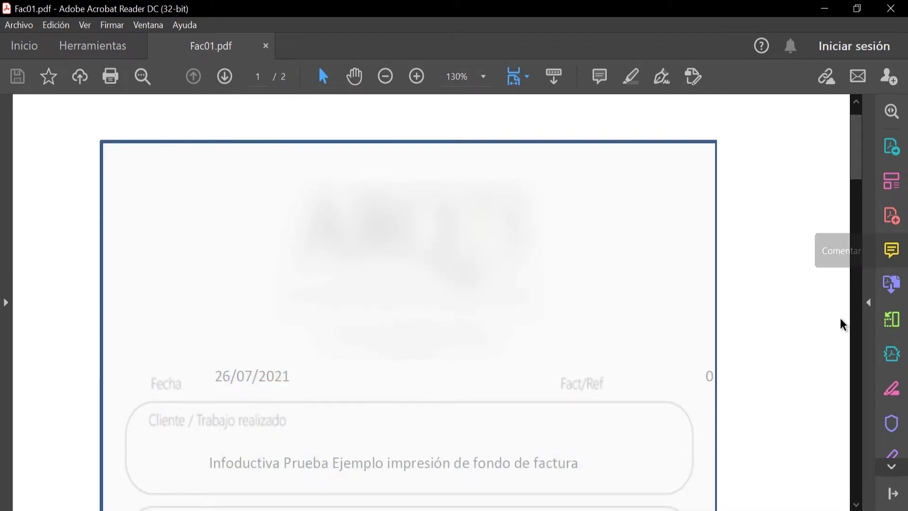
mouse_move(856, 154)
mouse_down()
mouse_move(855, 195)
mouse_move(859, 147)
mouse_up()
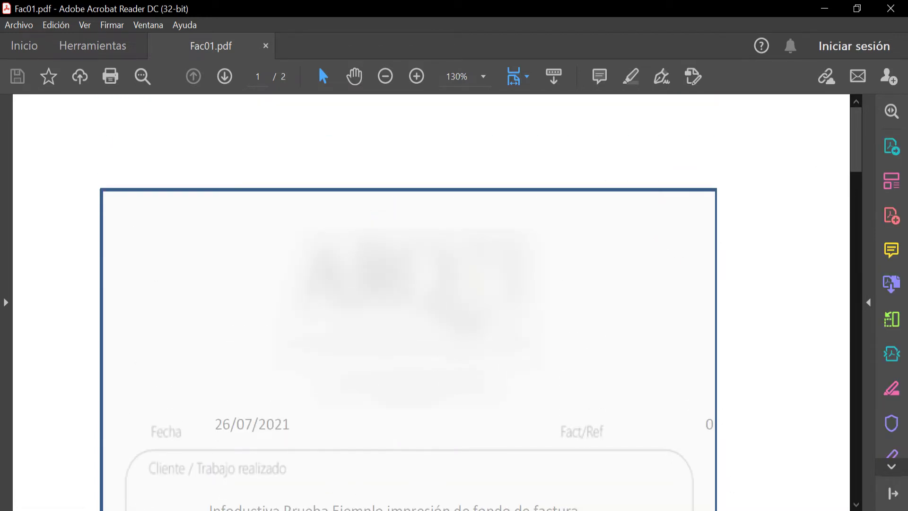
click(404, 509)
click(320, 468)
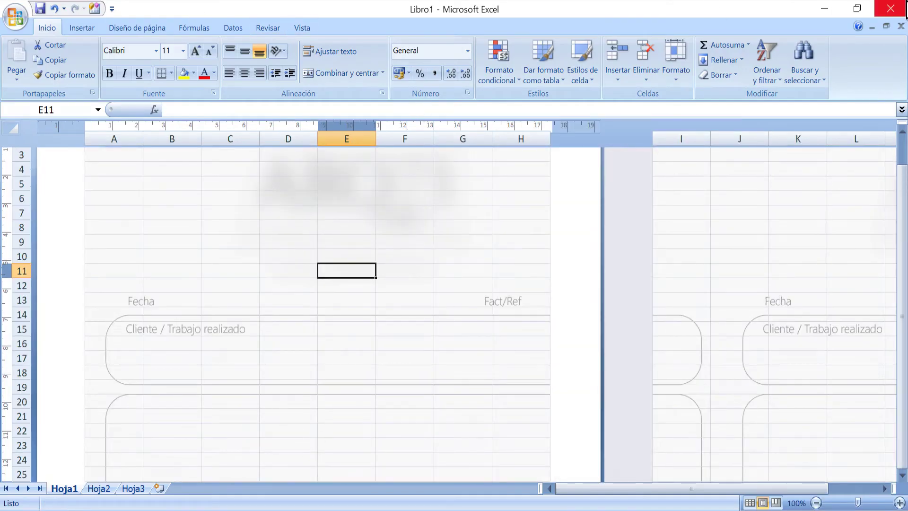
- Close Libro1 without saving, then set the Libro2 background picture's outline width to 0 pto
click(891, 8)
click(456, 303)
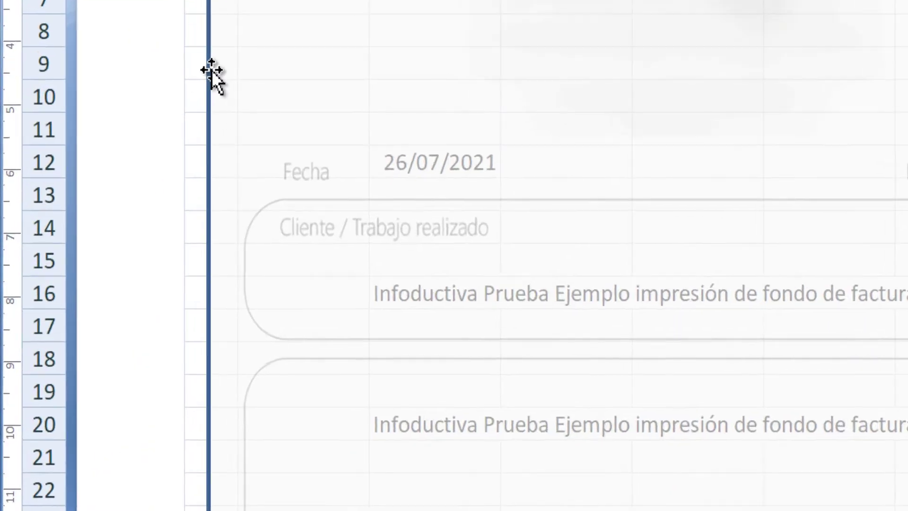
right_click(117, 199)
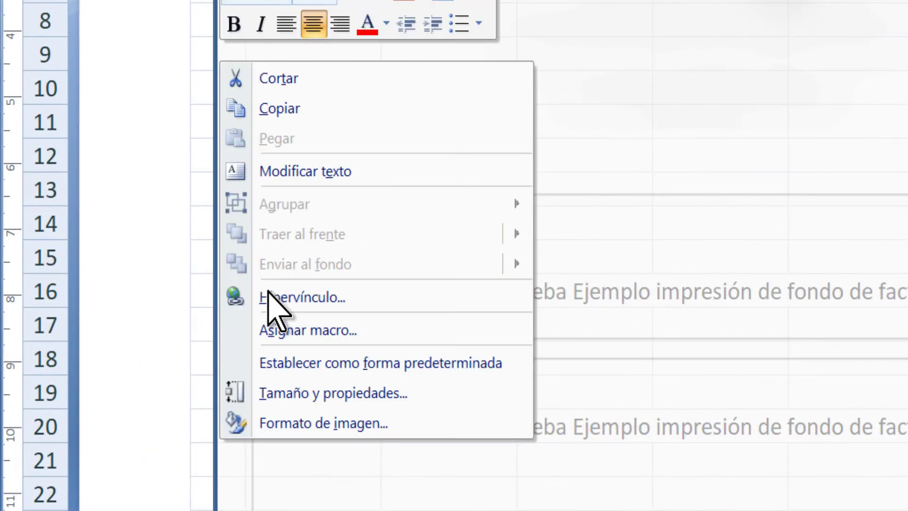
click(363, 418)
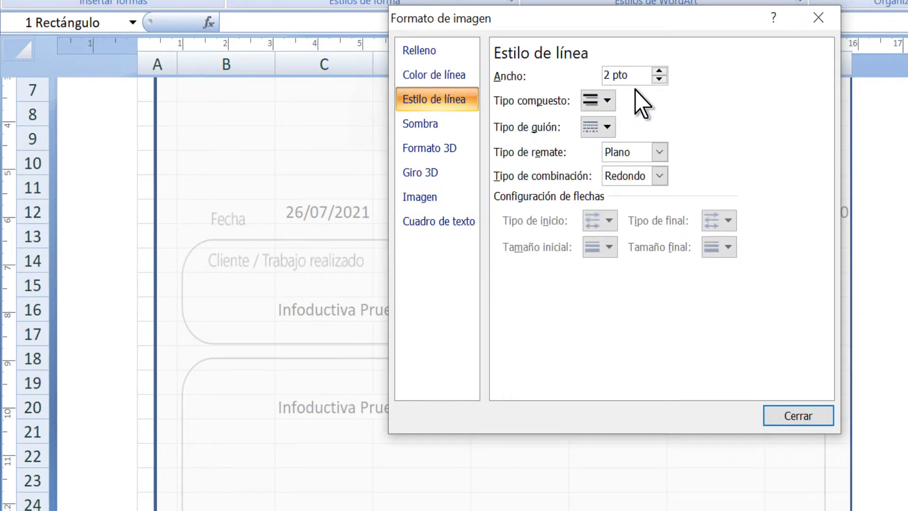
click(659, 79)
click(658, 80)
click(659, 79)
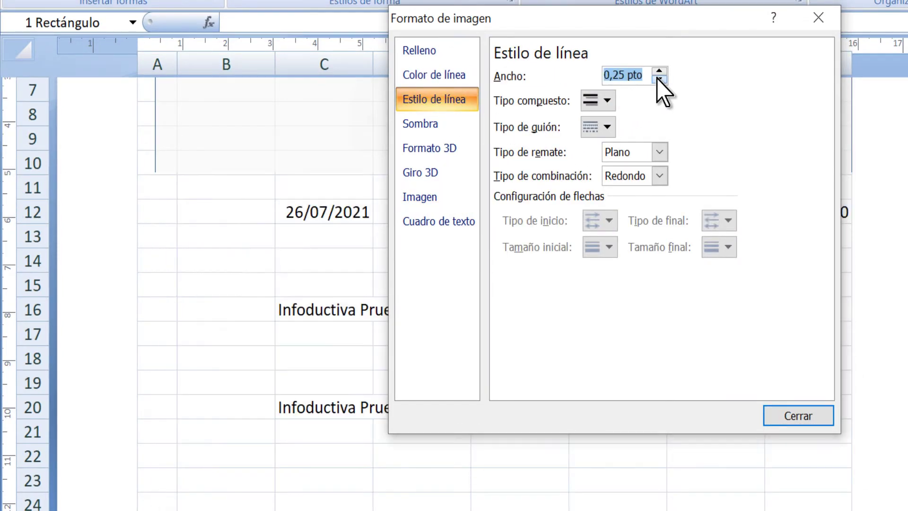
click(659, 79)
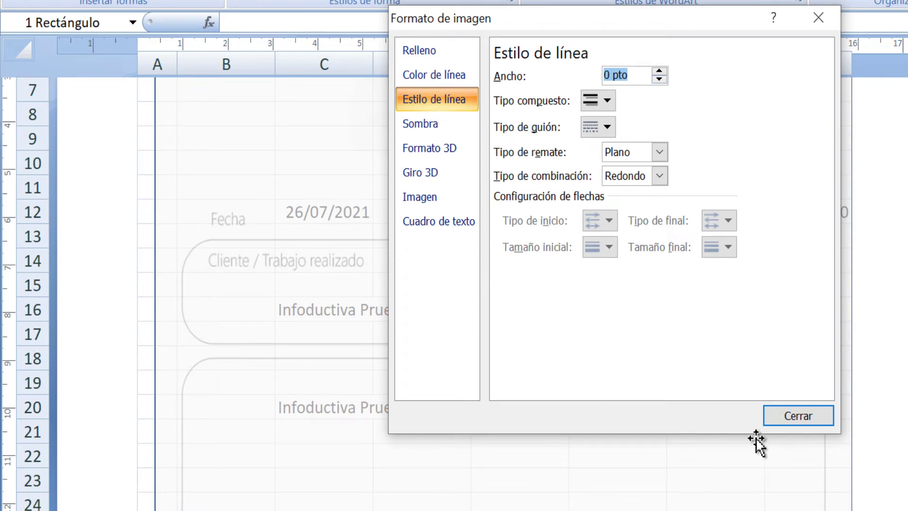
click(775, 416)
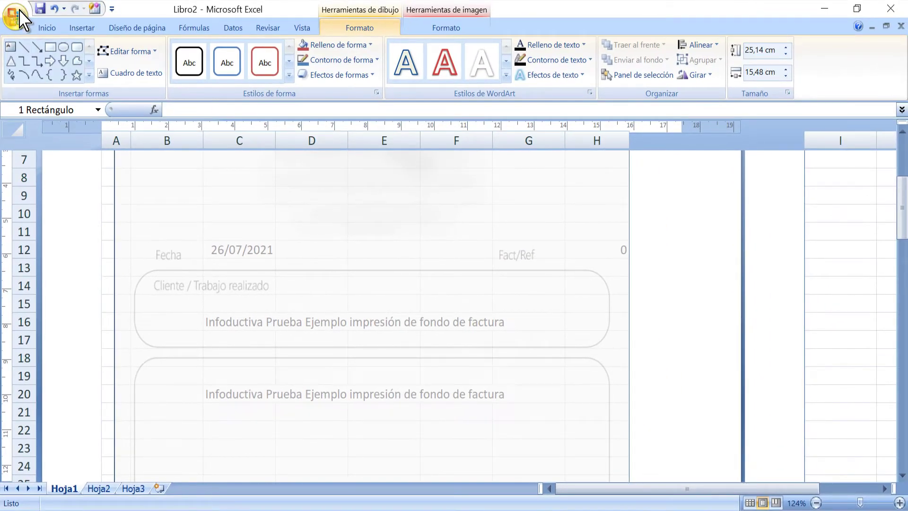
- Republish the invoice as a PDF over the existing Fac01.pdf in Descargas, confirming the replacement
click(17, 18)
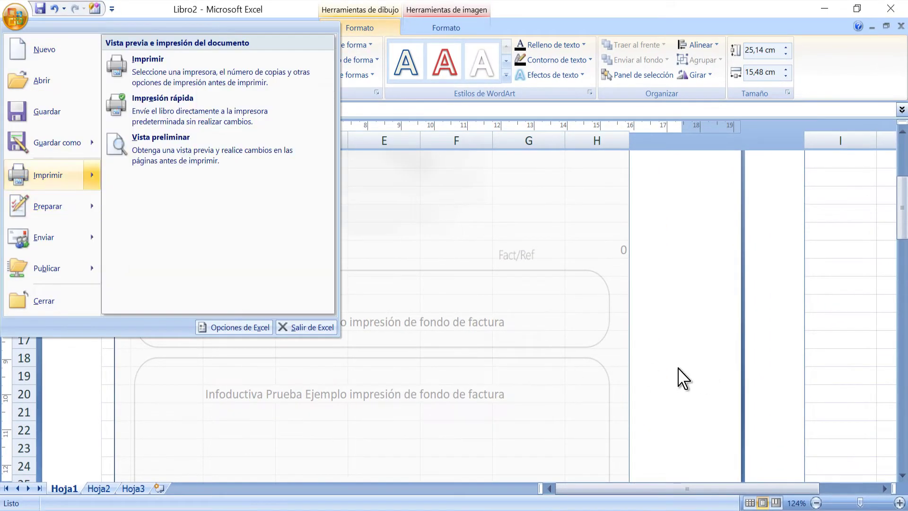
click(615, 340)
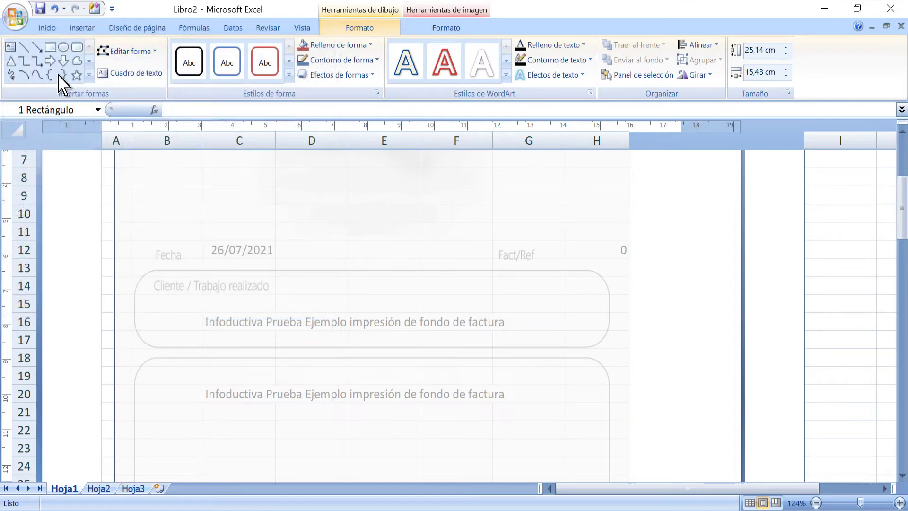
click(14, 18)
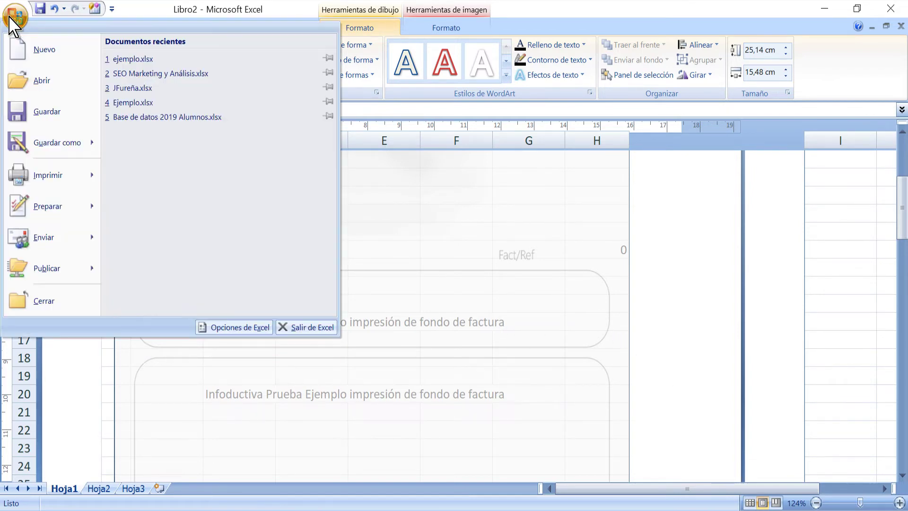
mouse_move(57, 143)
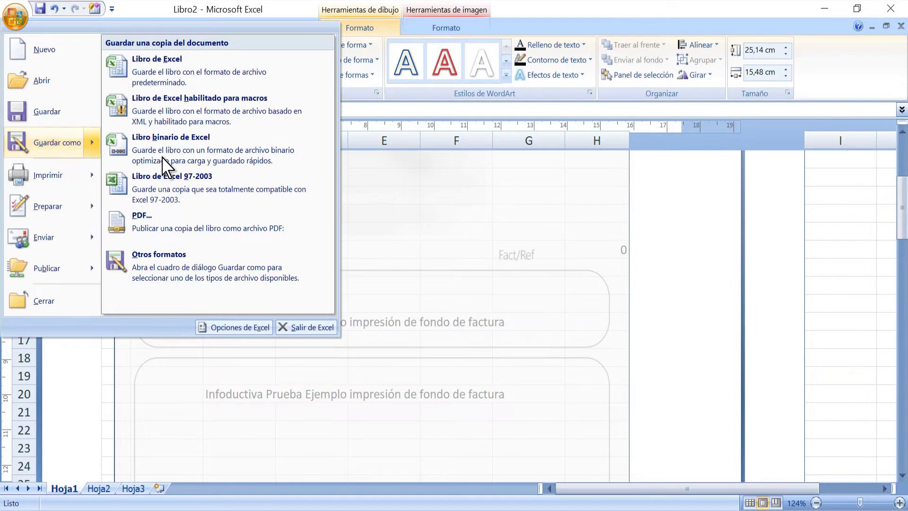
click(173, 225)
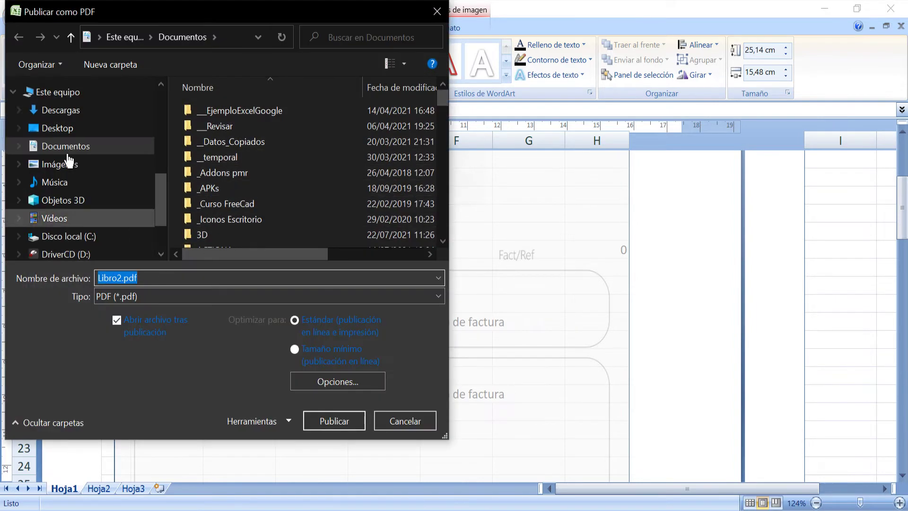
click(43, 127)
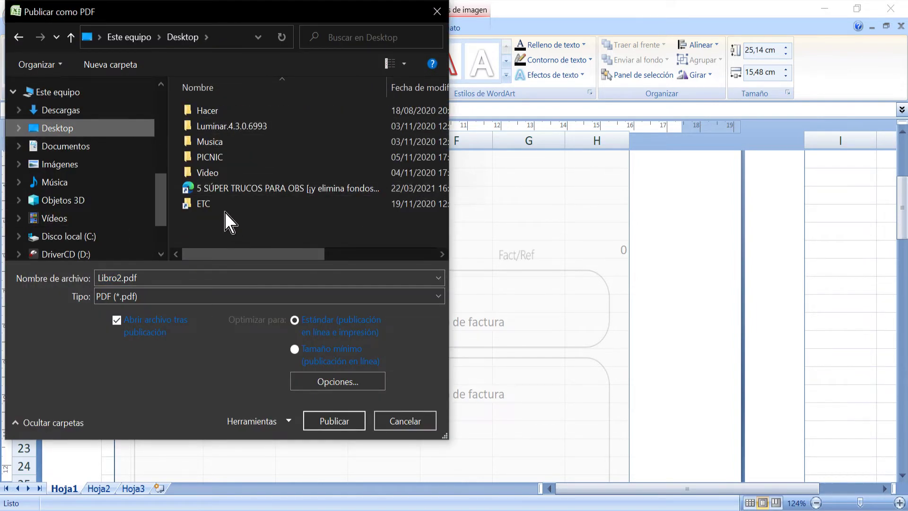
click(53, 109)
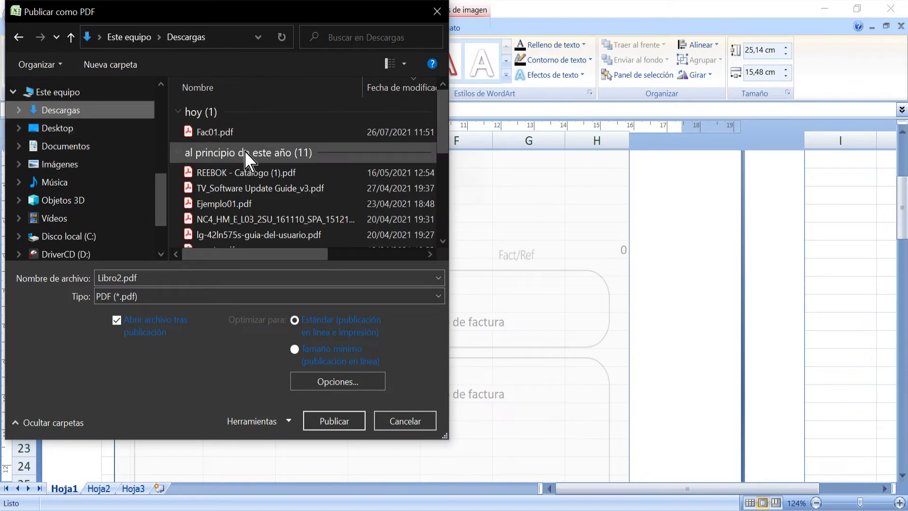
click(232, 133)
double_click(232, 135)
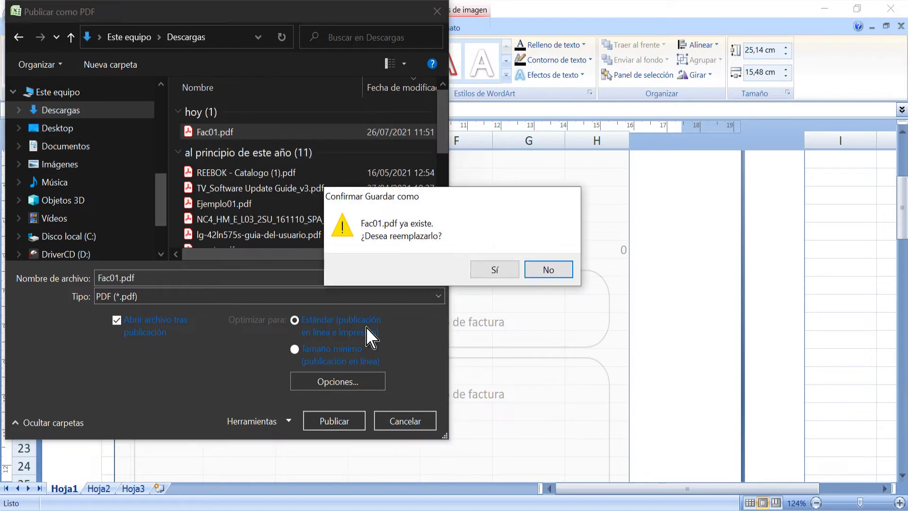
click(497, 272)
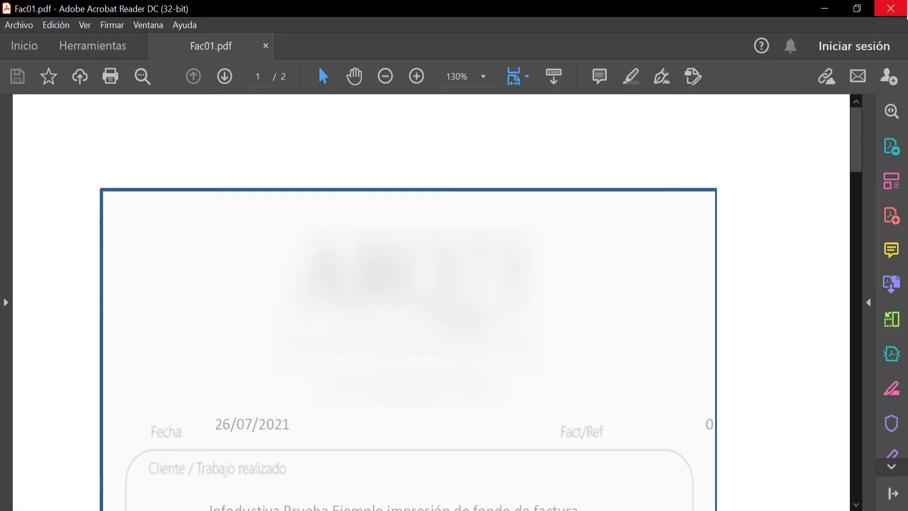
- Close Acrobat, republish the invoice over Fac01.pdf in Descargas, review it, and close Acrobat
click(903, 13)
click(426, 300)
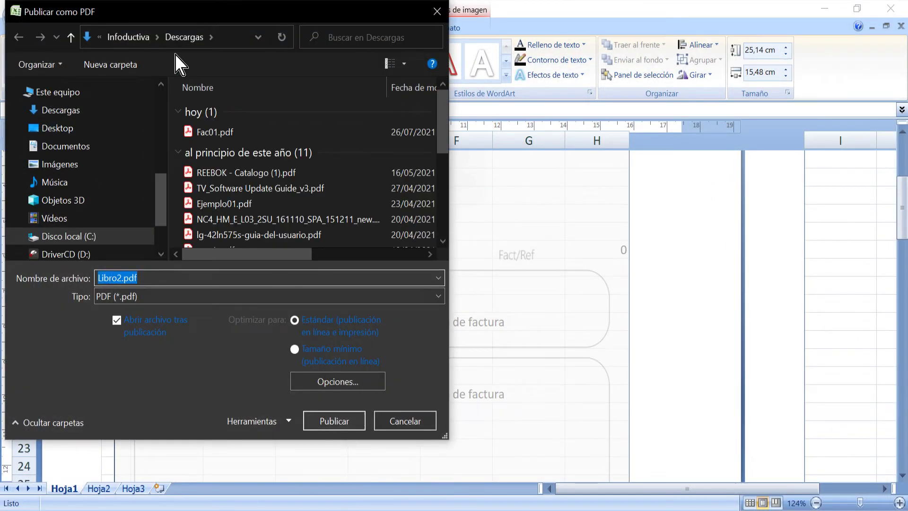
double_click(203, 133)
click(477, 267)
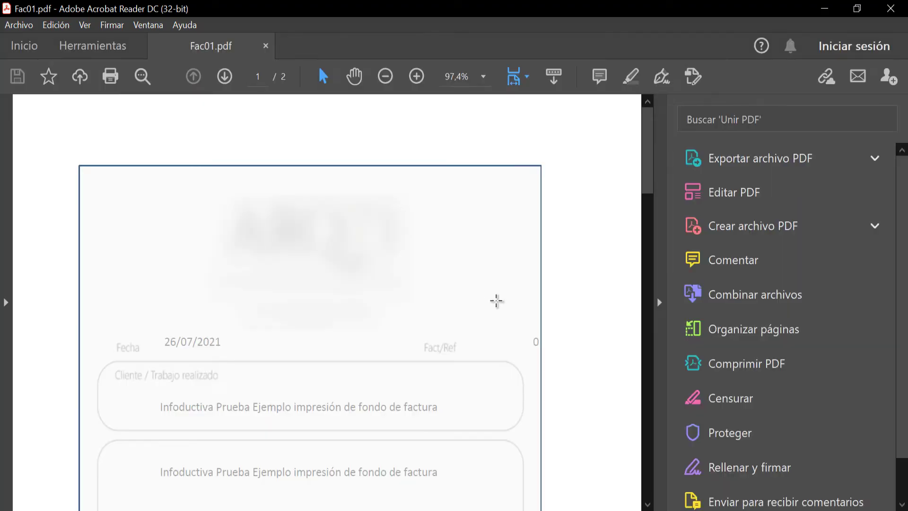
scroll(512, 350, down, 4)
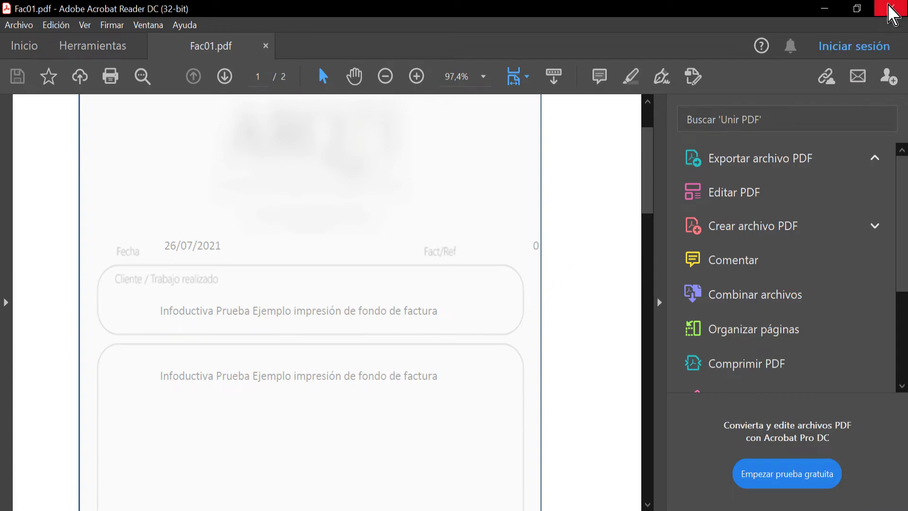
click(890, 8)
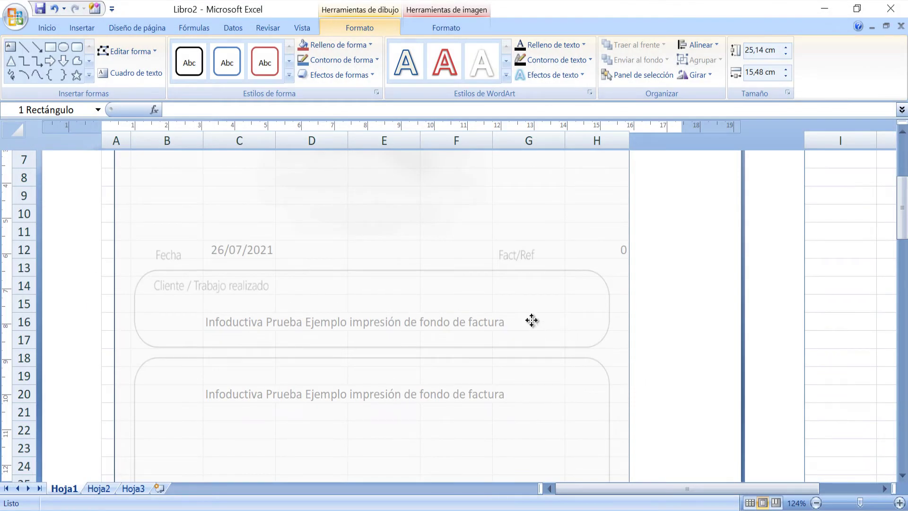
- Fill the background shape with the fac02.png picture and set its transparency to 0%
right_click(173, 292)
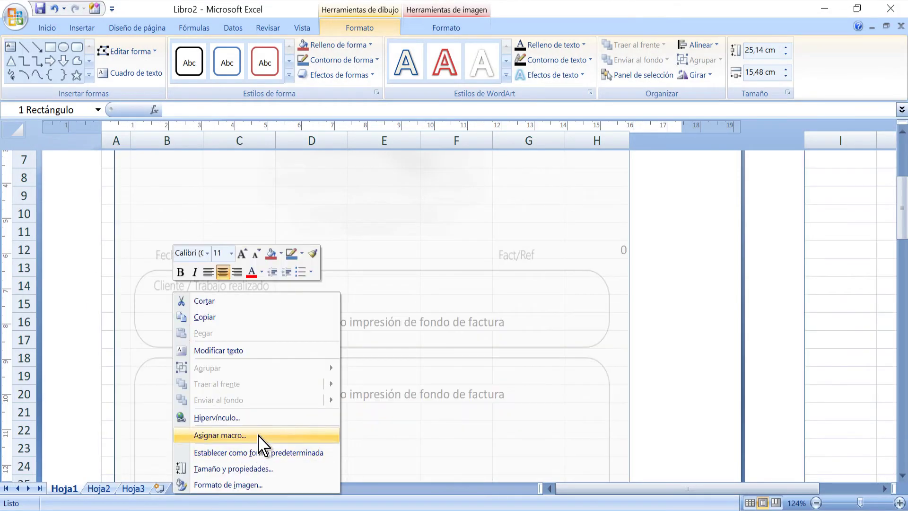
click(243, 486)
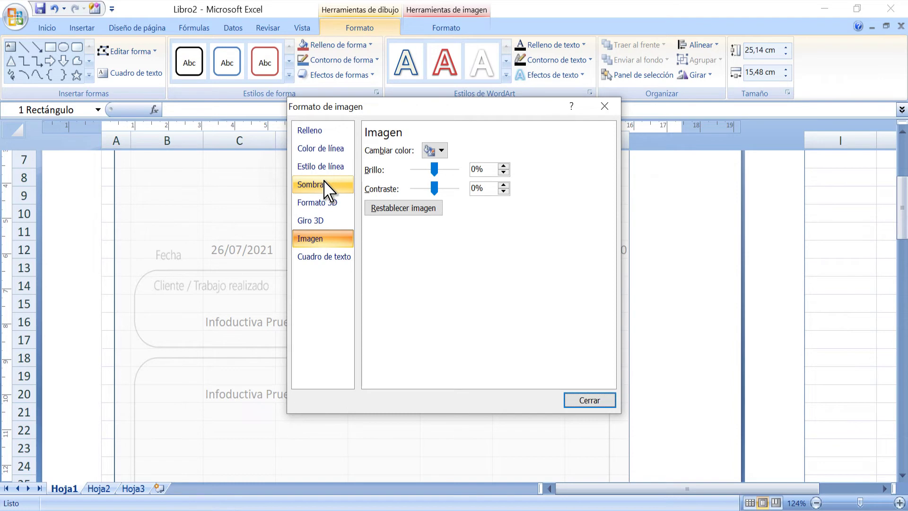
click(315, 133)
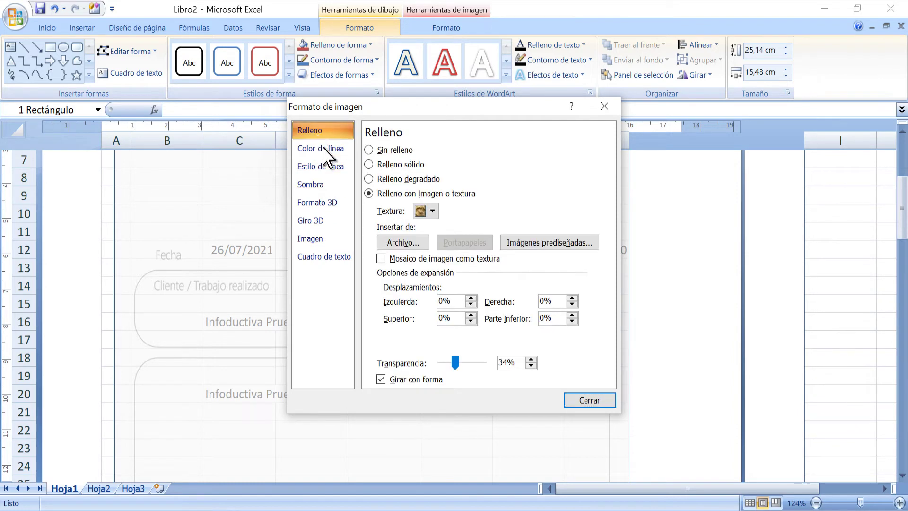
click(401, 243)
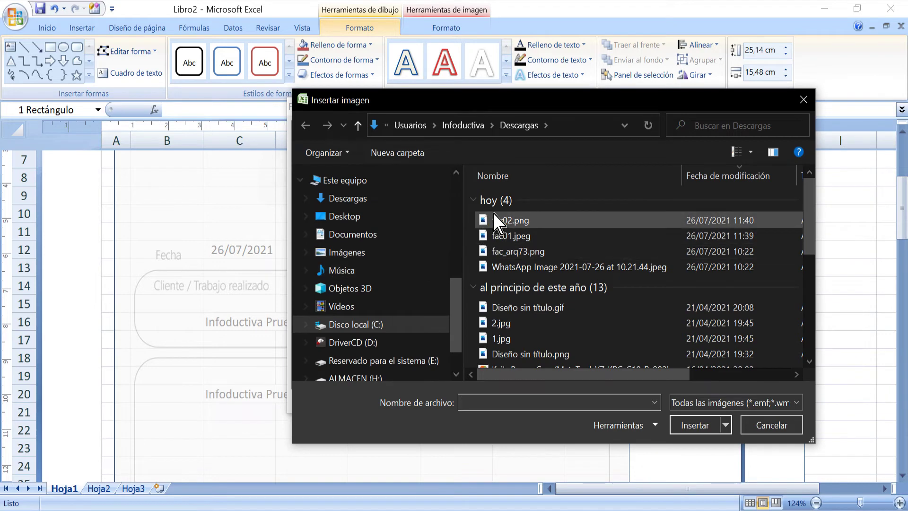
click(495, 221)
click(699, 425)
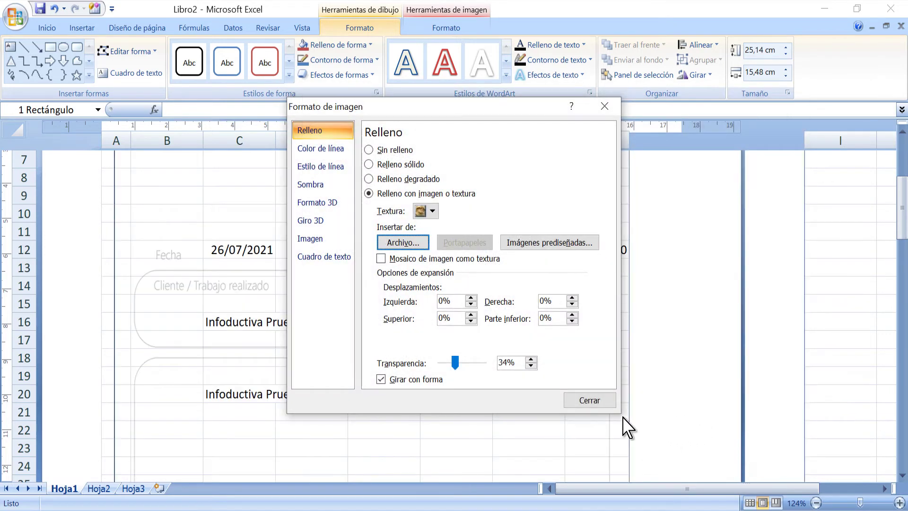
drag(455, 363, 432, 365)
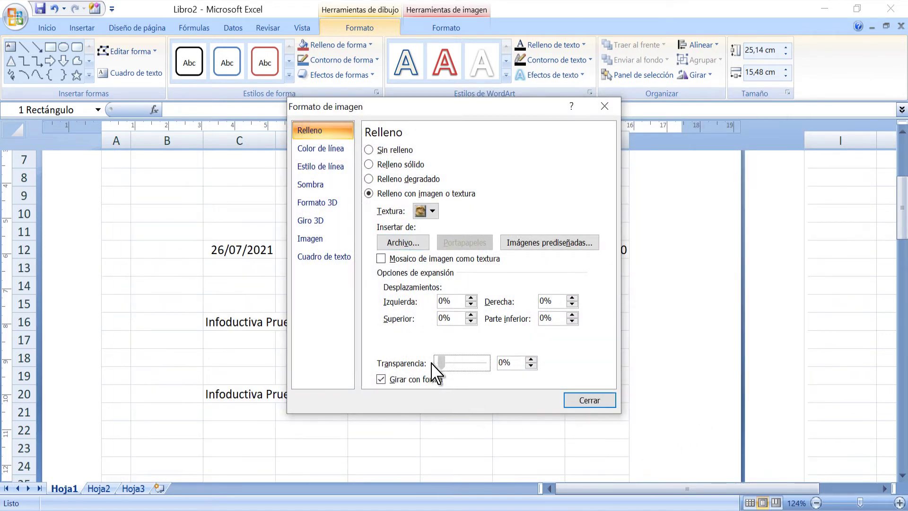
click(590, 401)
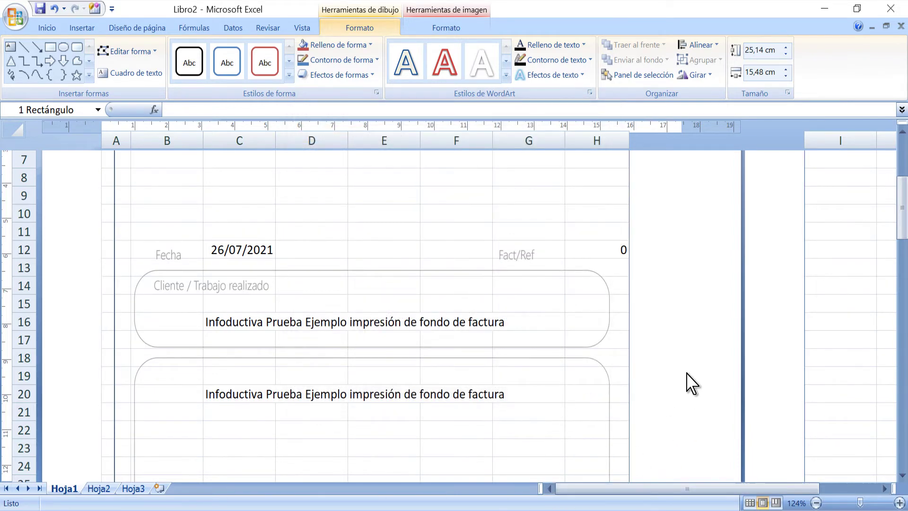
- Deselect the shape by clicking cell H1 and scroll through the whole invoice page to check it
scroll(563, 369, up, 1)
scroll(566, 356, up, 2)
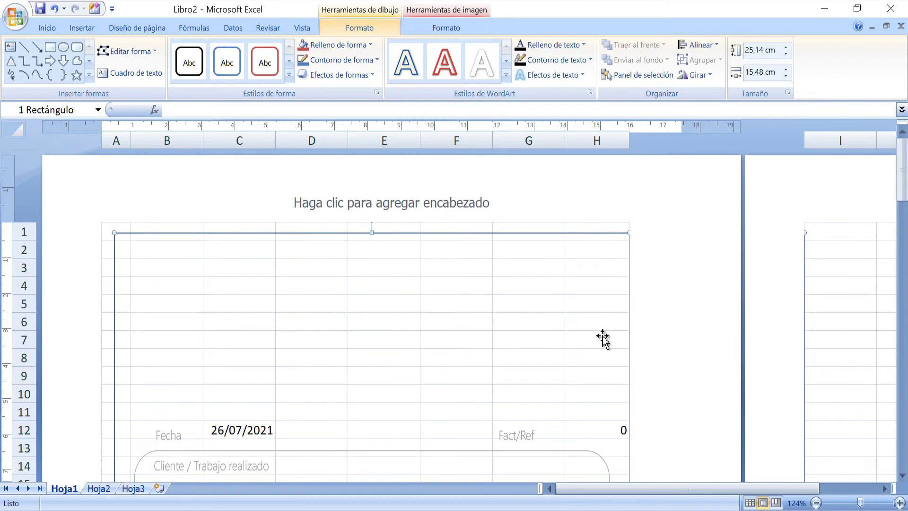
click(614, 230)
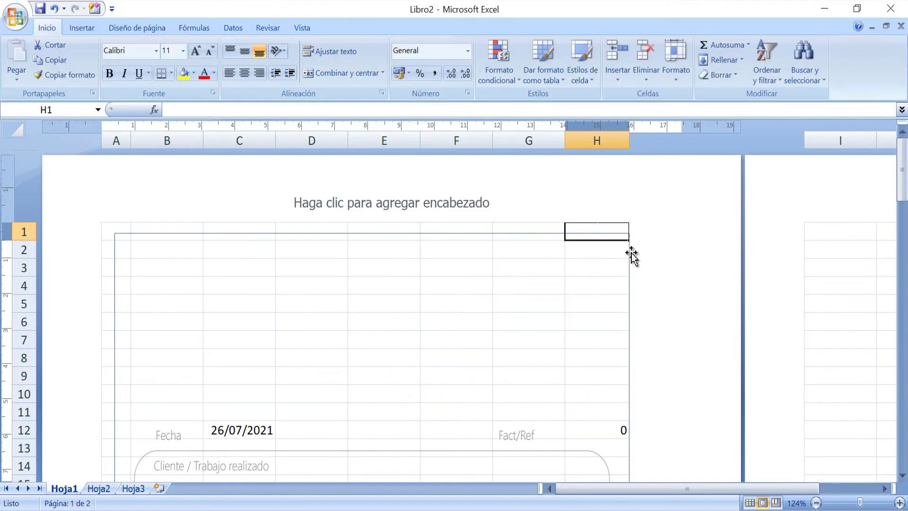
scroll(728, 339, down, 1)
scroll(711, 341, down, 1)
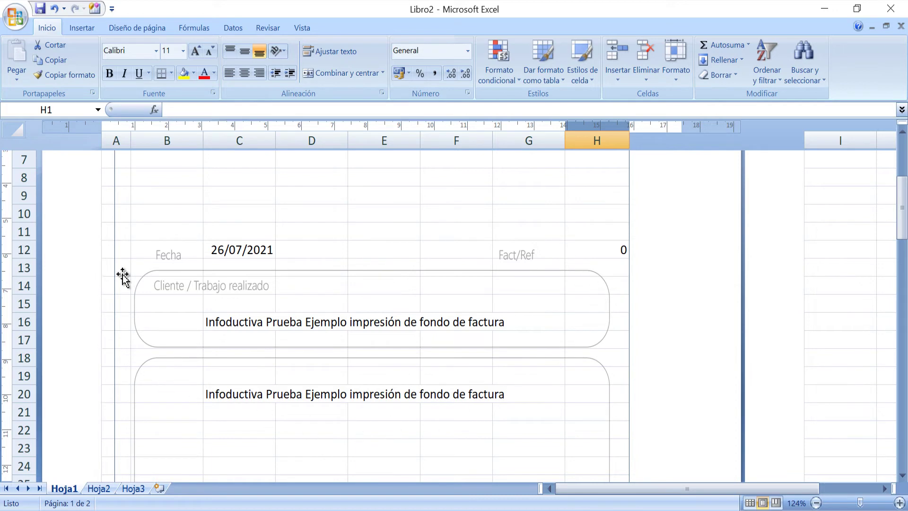
drag(904, 208, 881, 399)
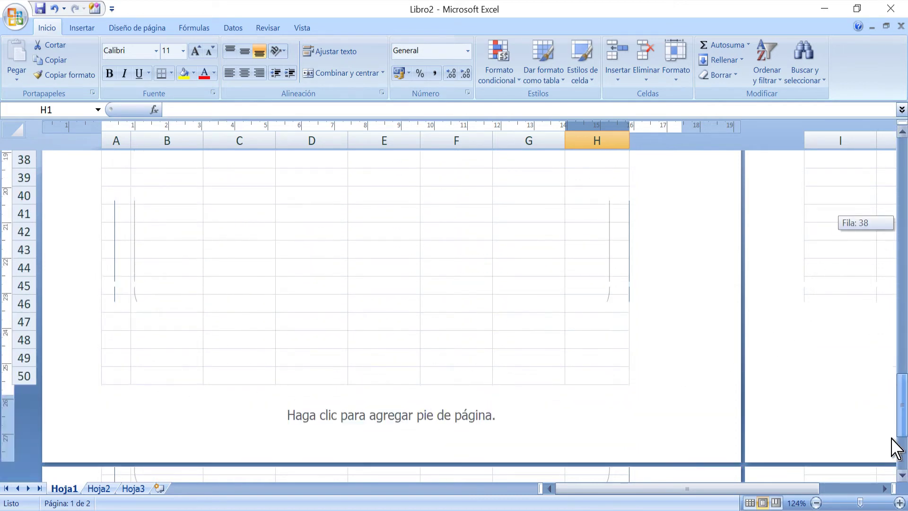
drag(880, 399, 887, 130)
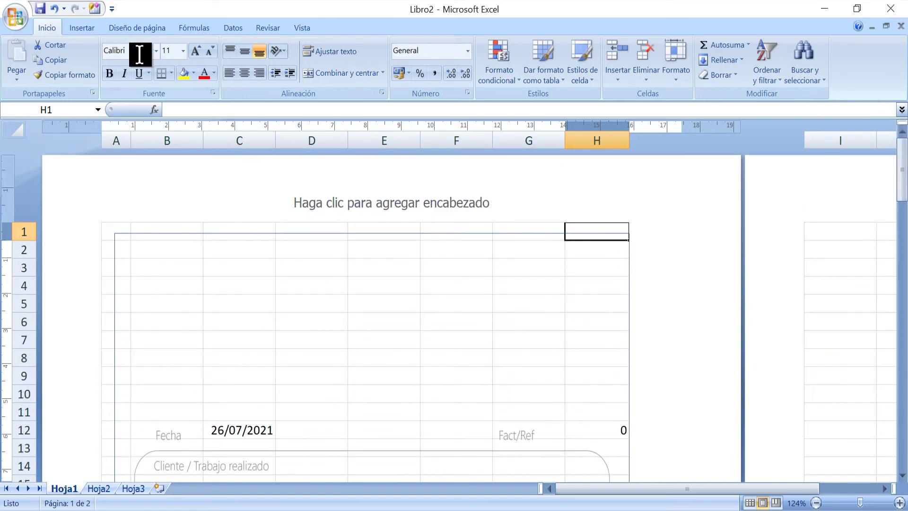
click(16, 23)
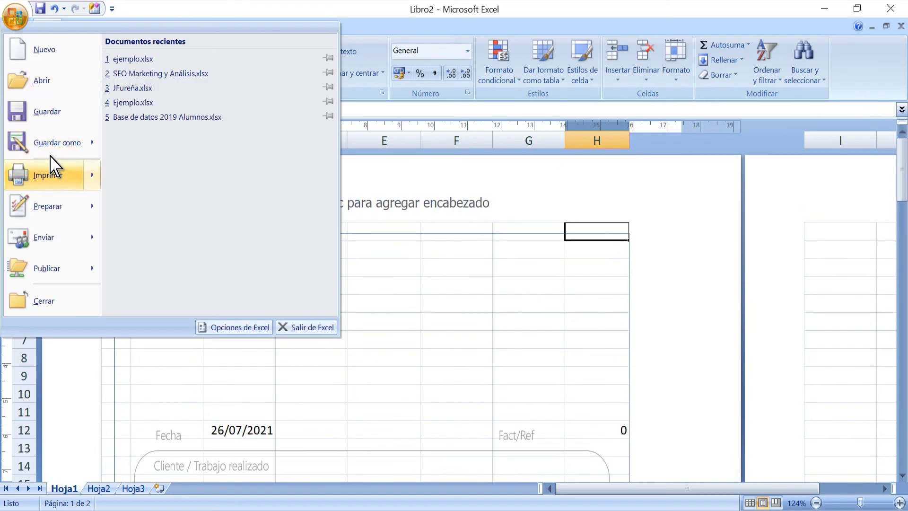
- Publish the invoice sheet as Fac02.pdf and check it as it opens in Acrobat Reader
click(24, 144)
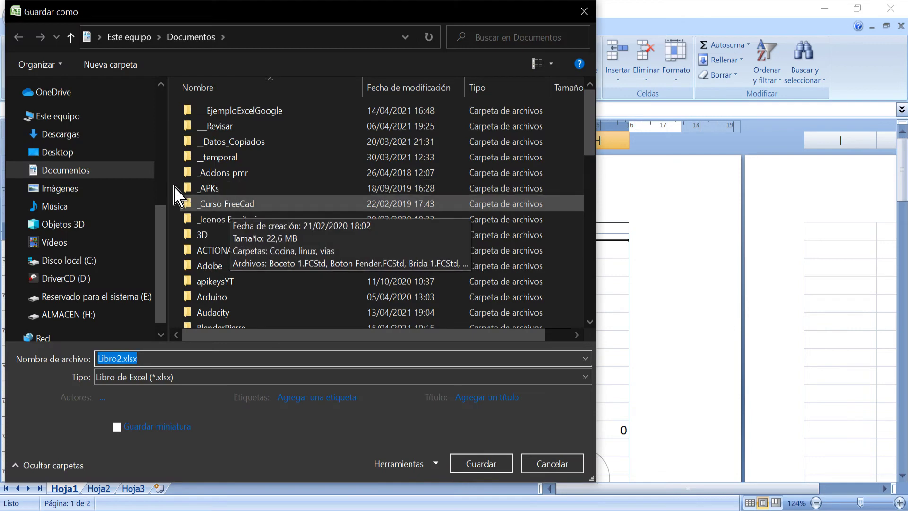
click(59, 152)
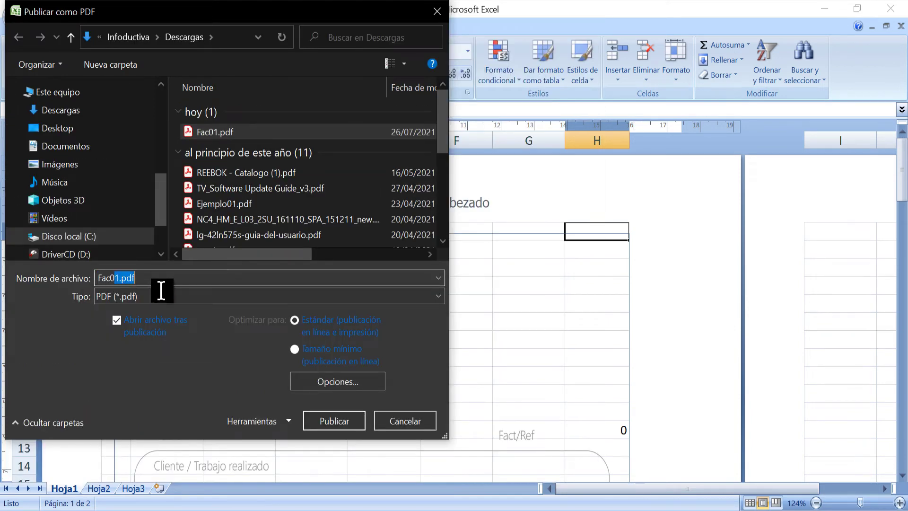
text(Fac02)
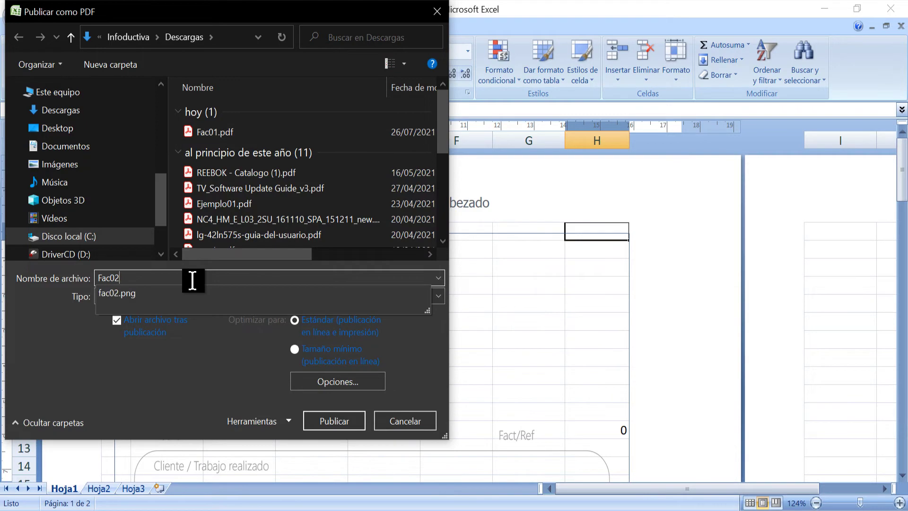
click(52, 356)
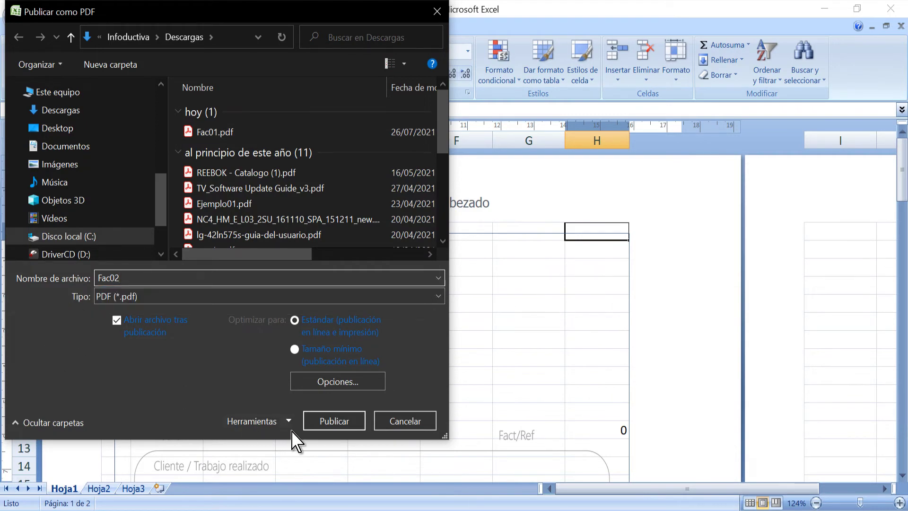
click(328, 428)
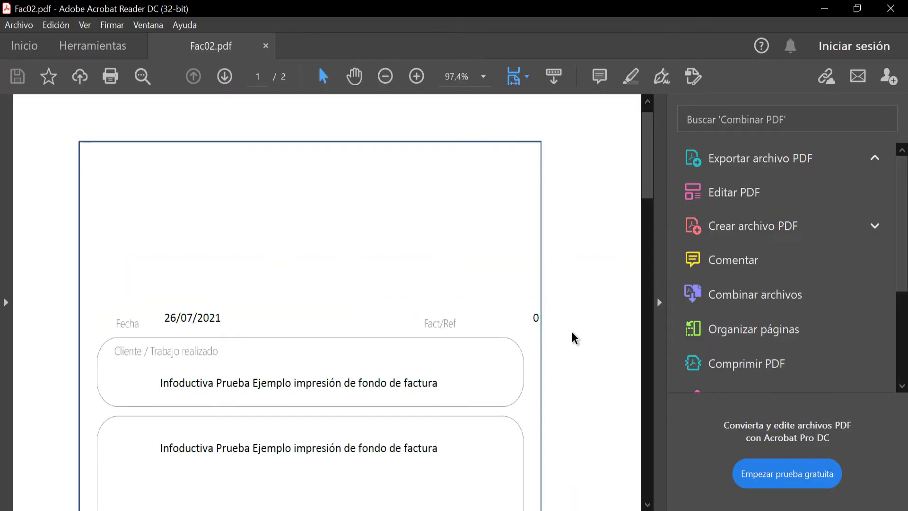
scroll(573, 339, down, 5)
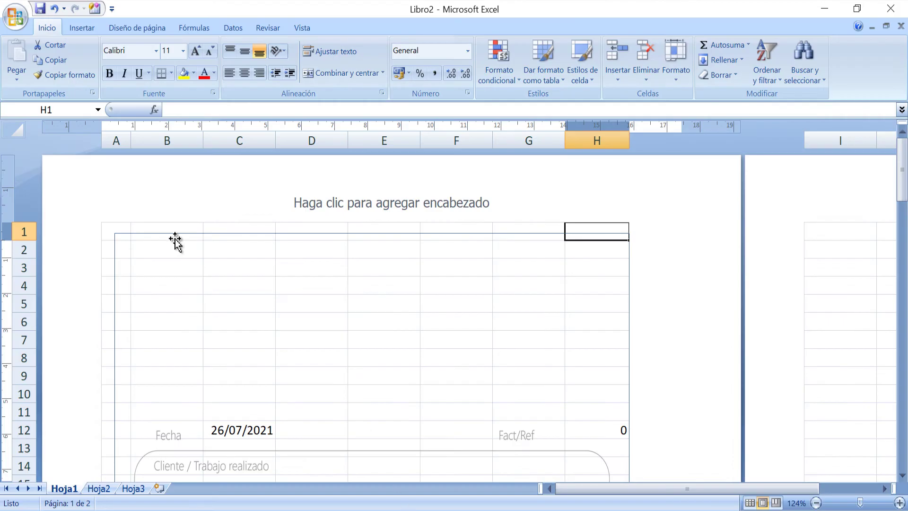
- Set the background rectangle's shadow preset to Sin sombra
click(169, 235)
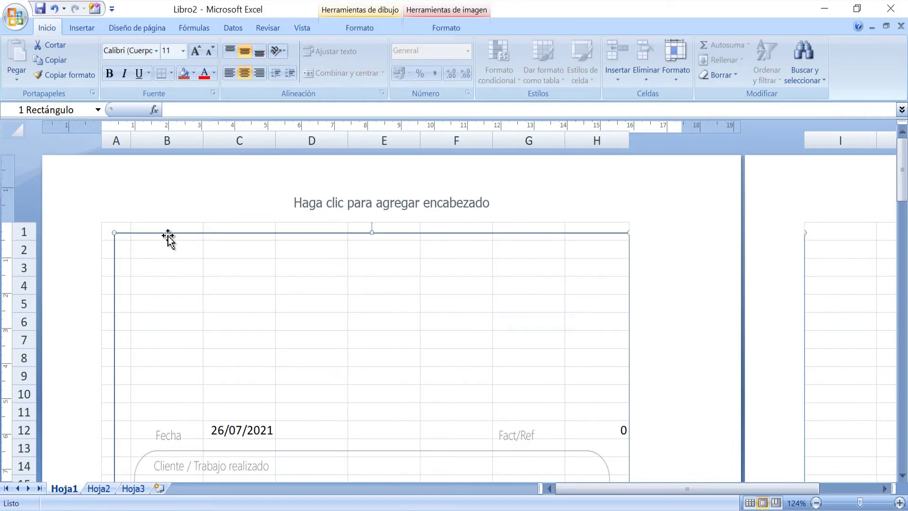
right_click(168, 235)
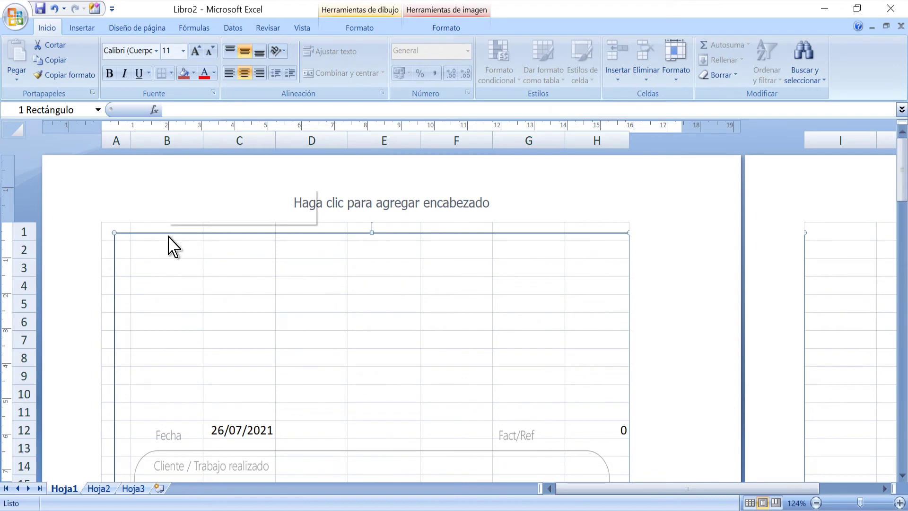
click(239, 429)
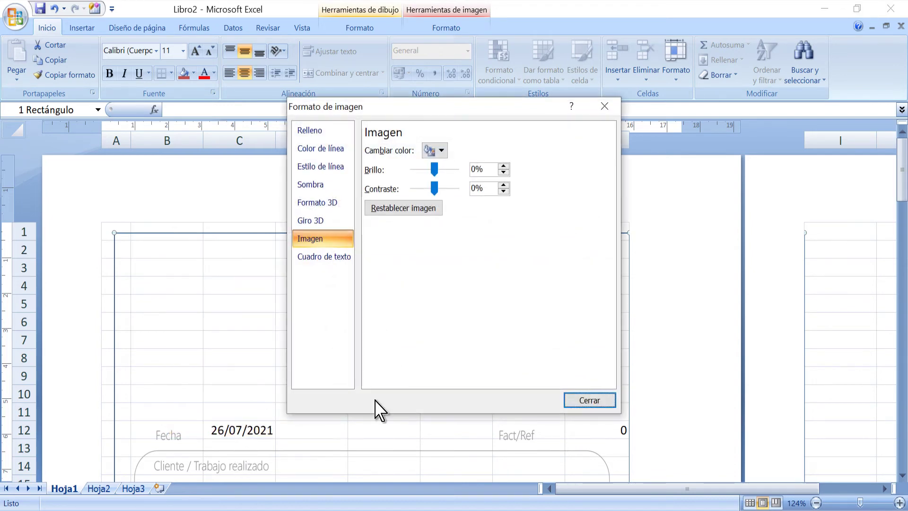
click(316, 184)
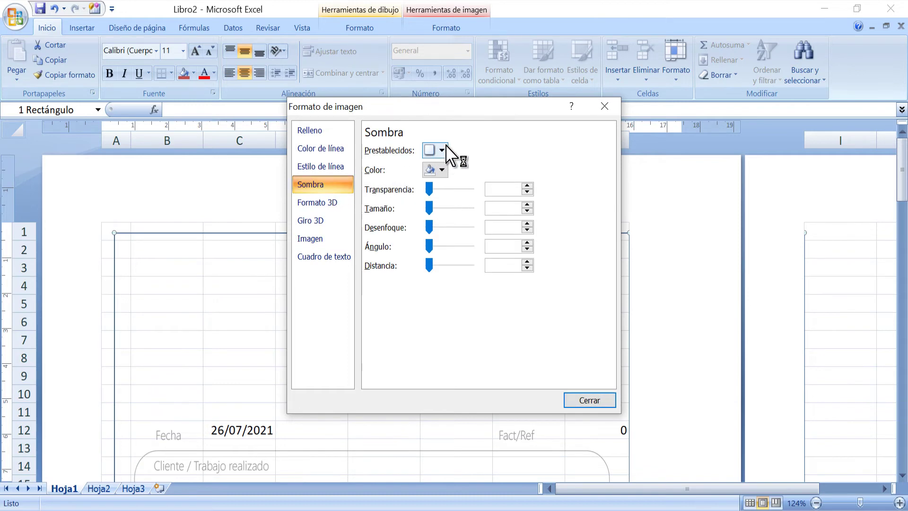
click(437, 150)
click(442, 191)
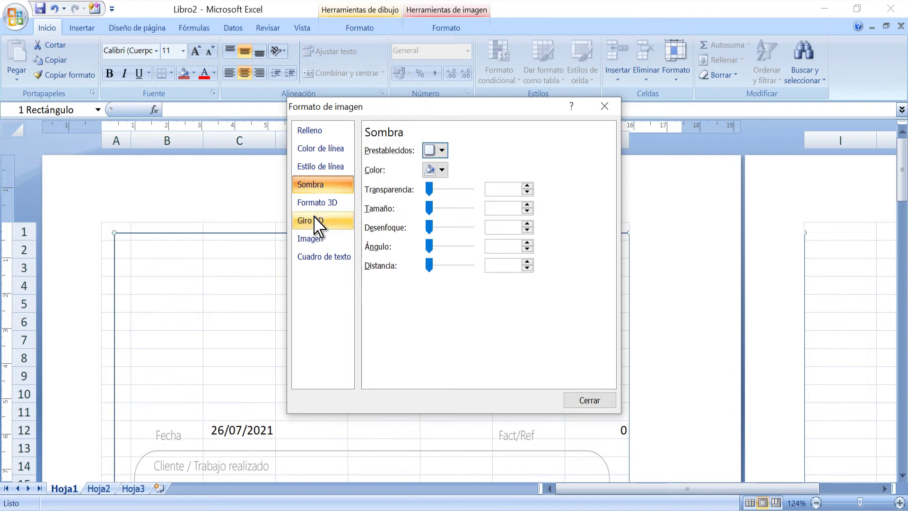
- Set the rectangle's line colour to Sin línea so the picture has no border
click(336, 168)
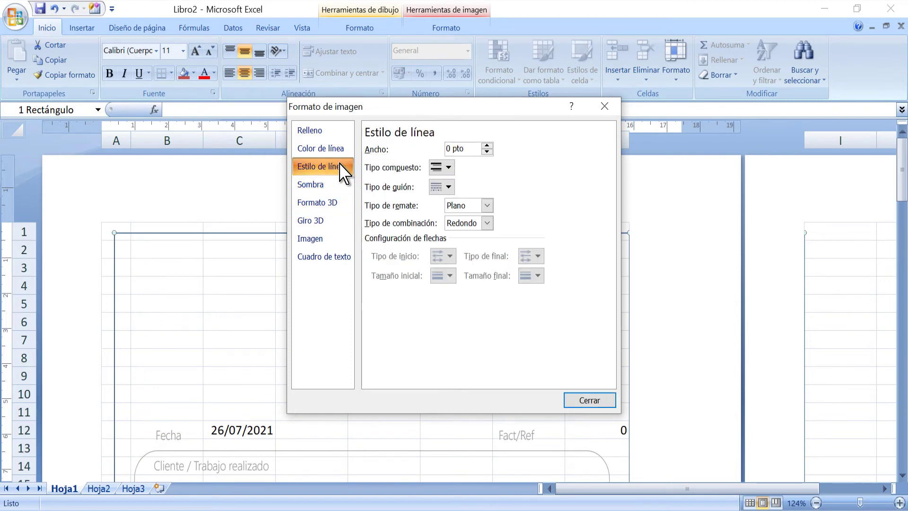
click(448, 166)
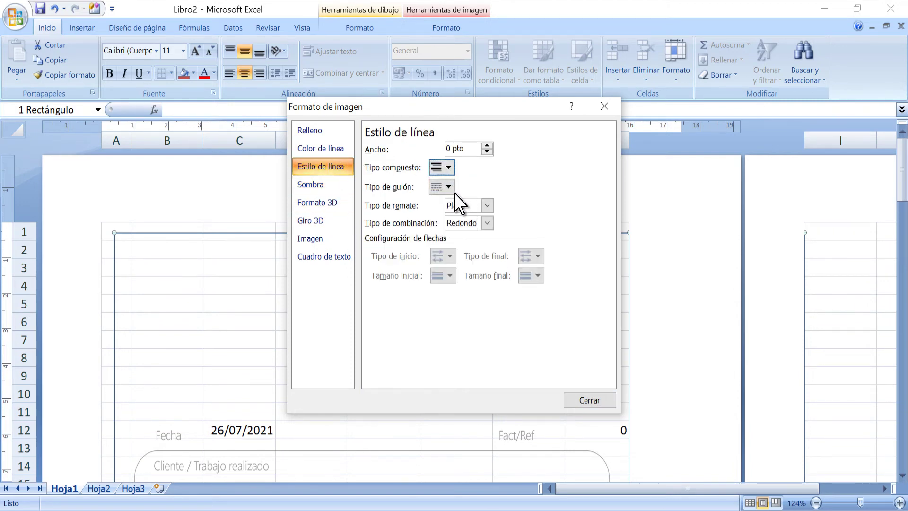
click(448, 187)
click(451, 200)
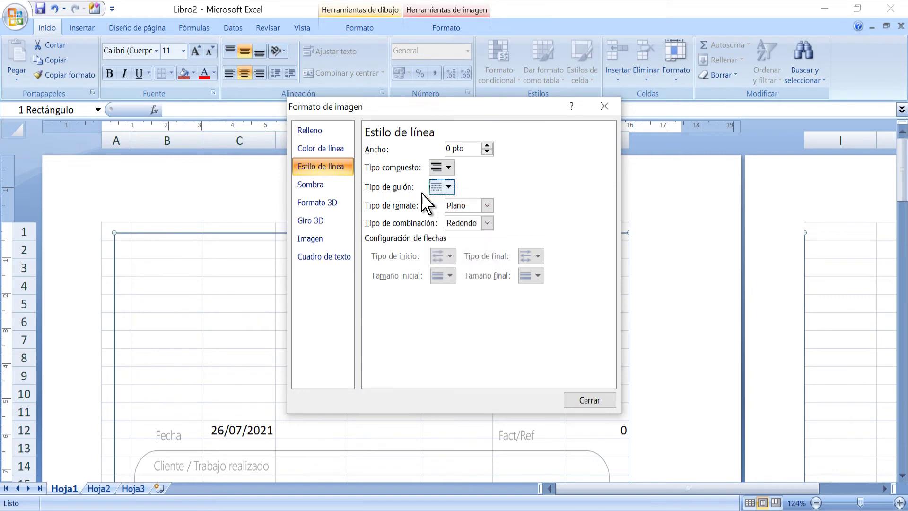
click(321, 149)
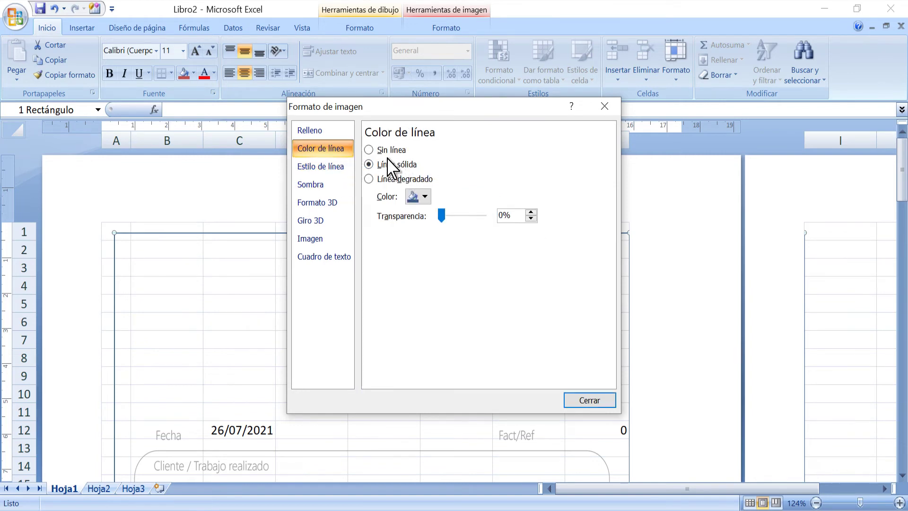
click(369, 150)
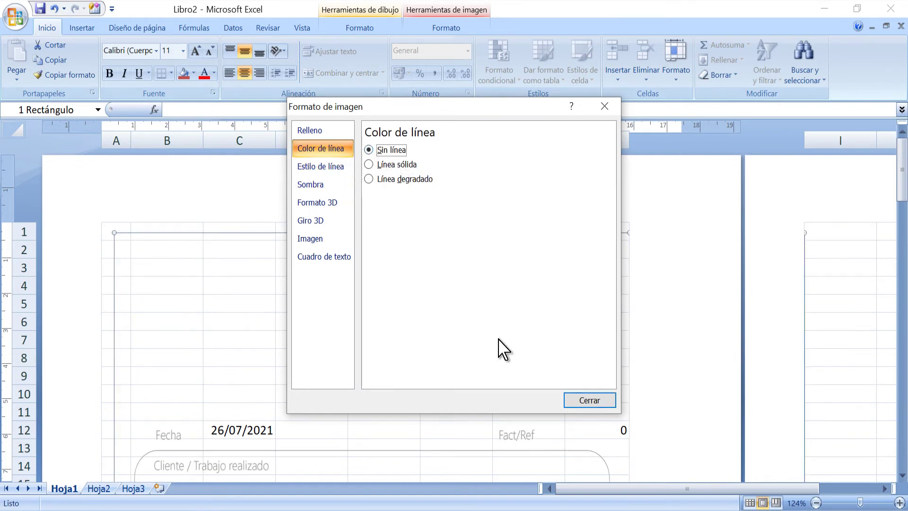
click(581, 400)
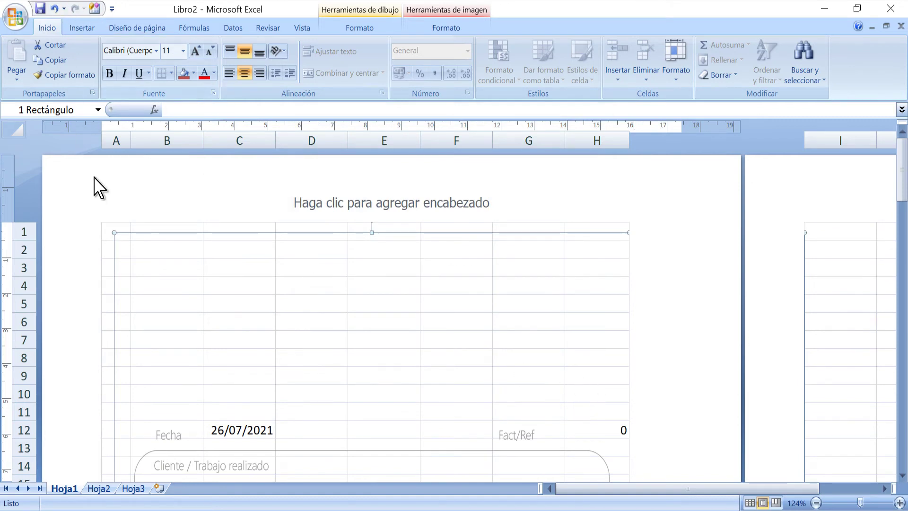
click(116, 232)
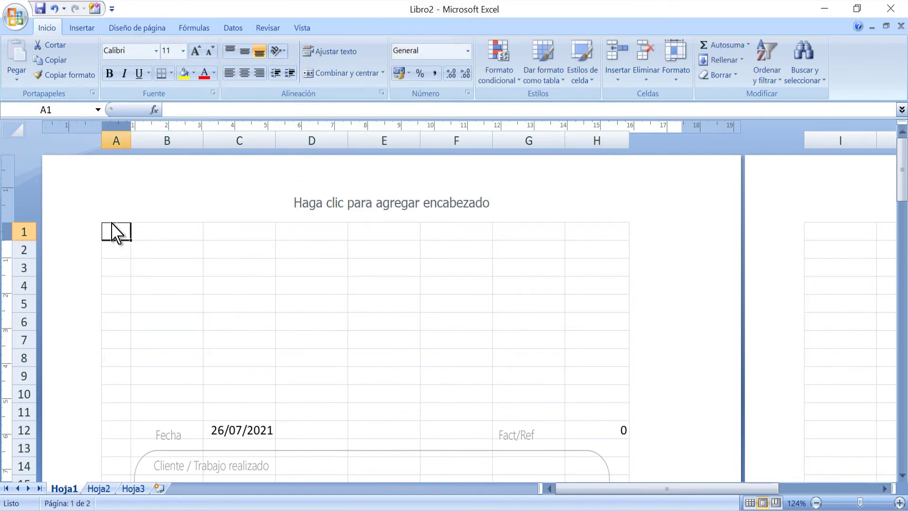
- Republish the invoice as PDF over the existing Fac02.pdf, confirming the replacement
click(19, 15)
mouse_move(57, 143)
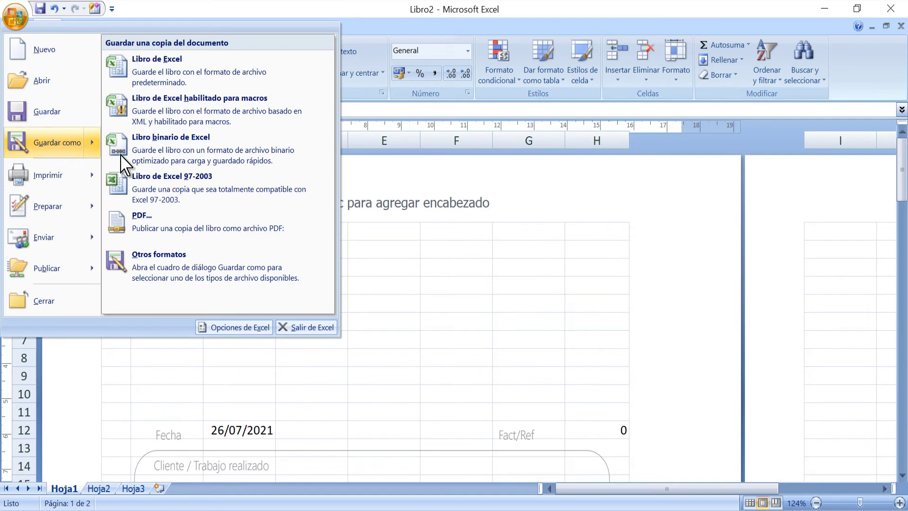
click(188, 226)
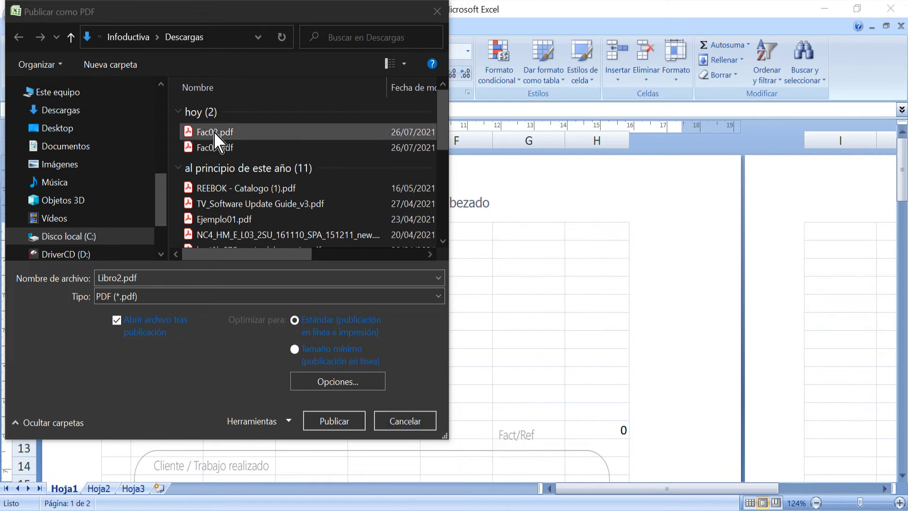
double_click(214, 133)
click(494, 270)
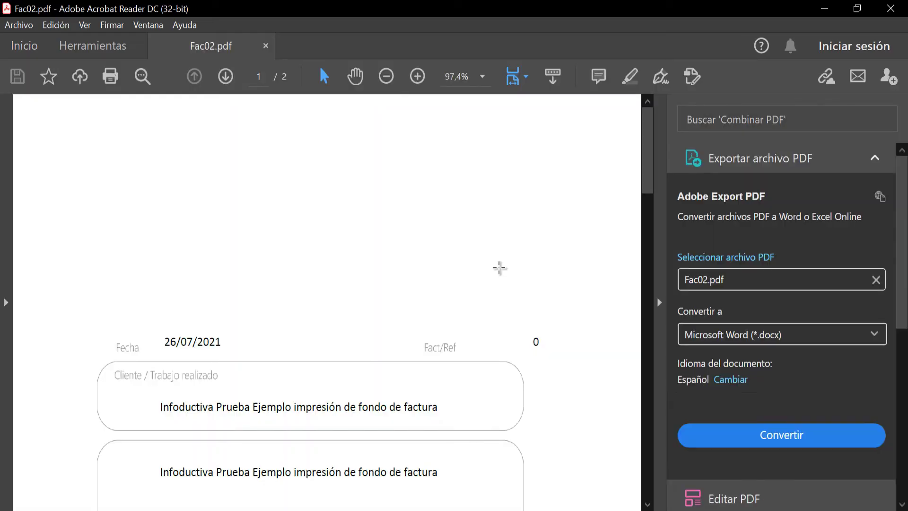
- Hide the Export PDF pane and scroll Fac02.pdf to inspect the border-free invoice boxes
click(660, 302)
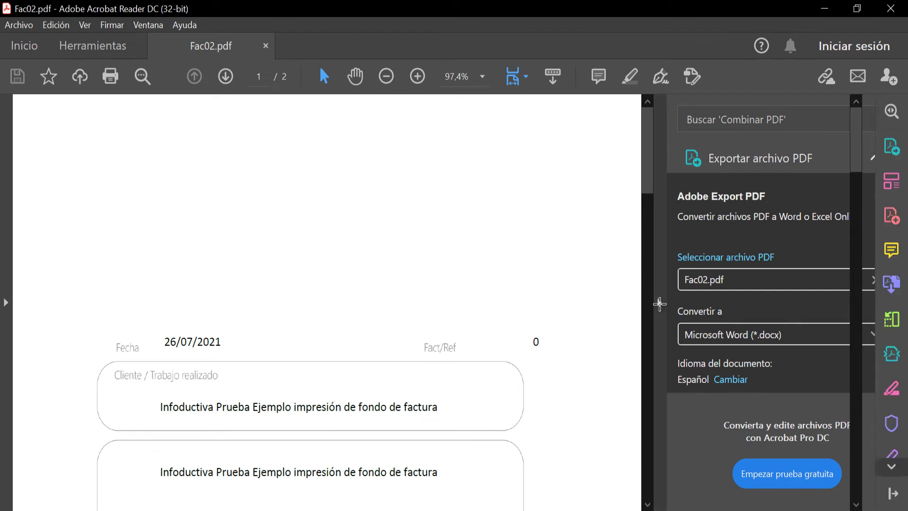
mouse_move(860, 144)
mouse_down()
mouse_move(853, 279)
mouse_move(839, 122)
mouse_up()
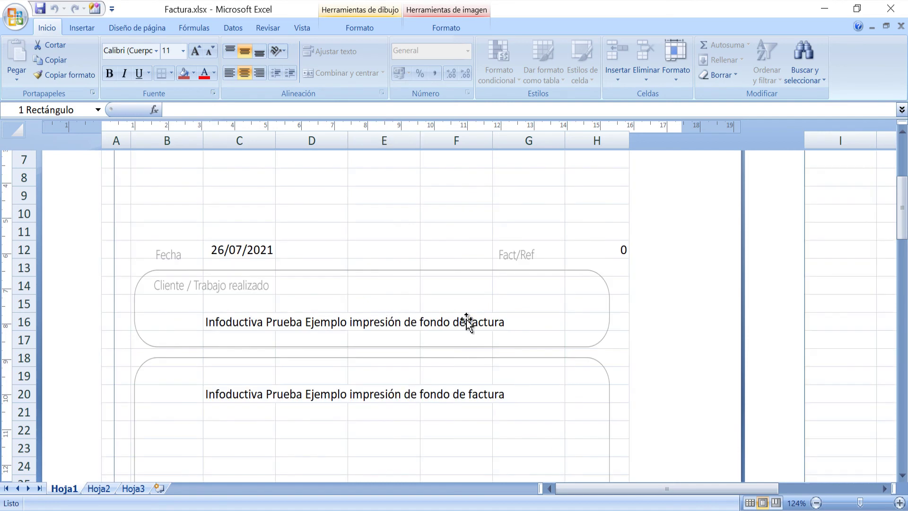
click(893, 197)
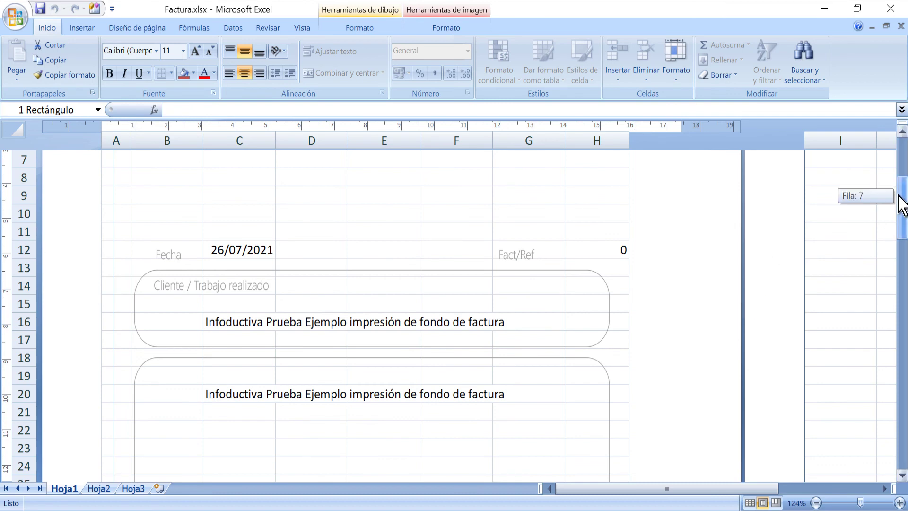
click(104, 301)
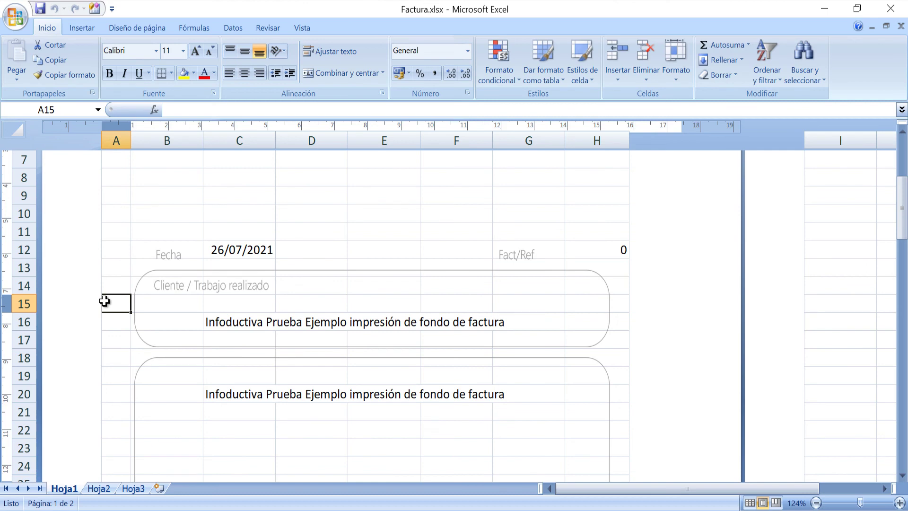
click(118, 276)
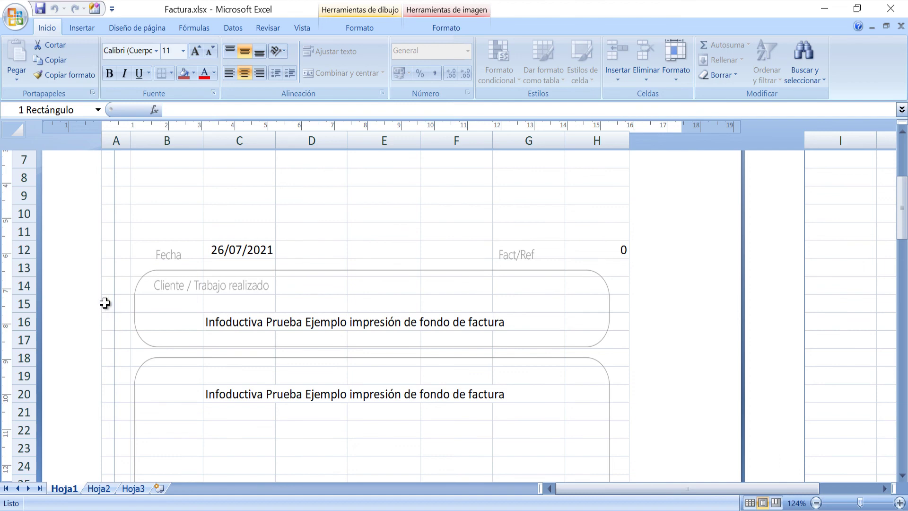
click(106, 304)
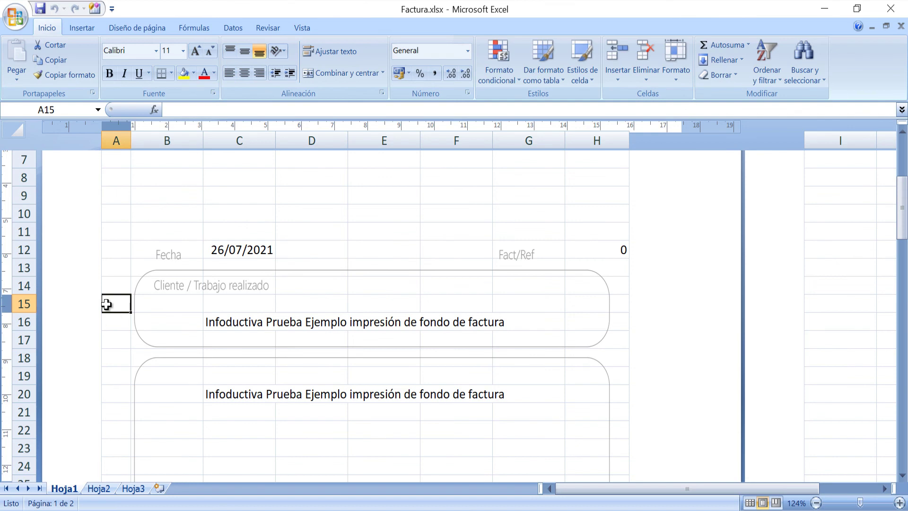
key(Right)
key(Right)
key(Right)
key(Right)
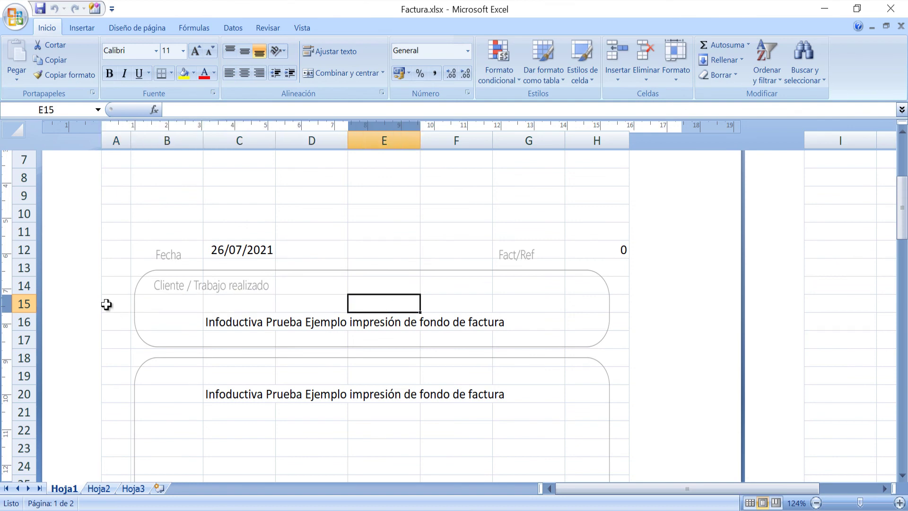
text(vmfdlkmkgmfld)
key(BackSpace)
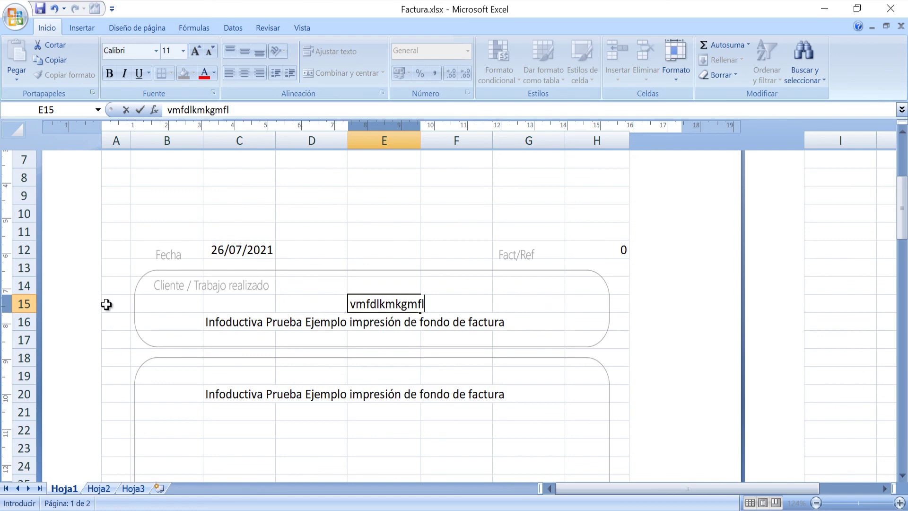
key(BackSpace)
key(BackSpace)
key(BackSpace)
key(BackSpace)
key(BackSpace)
key(BackSpace)
key(BackSpace)
key(BackSpace)
key(BackSpace)
key(BackSpace)
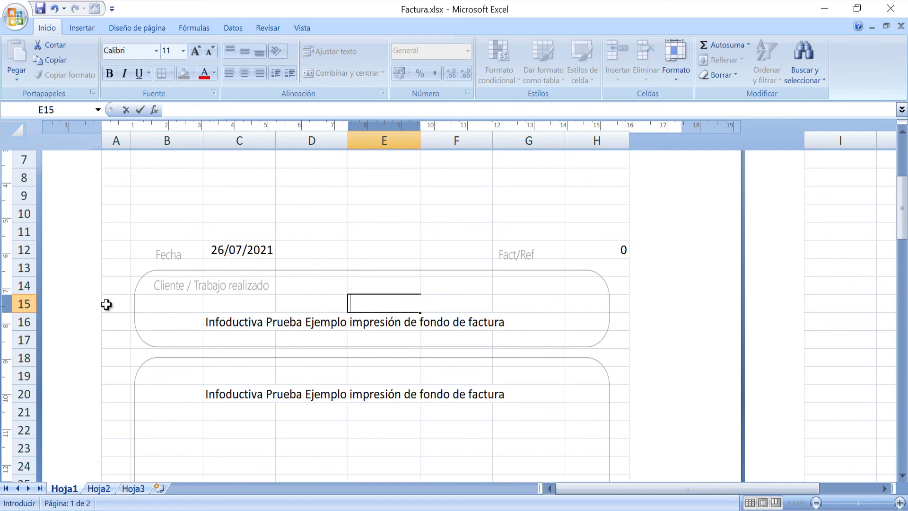
key(Return)
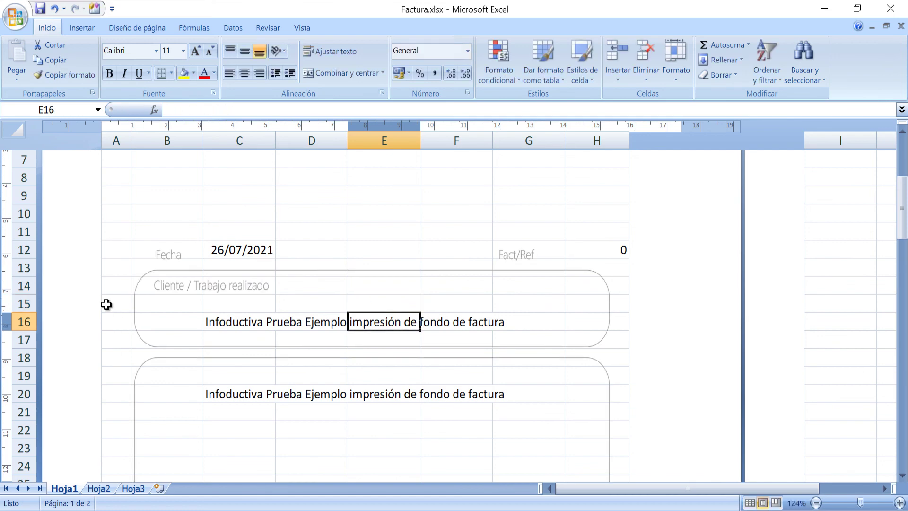